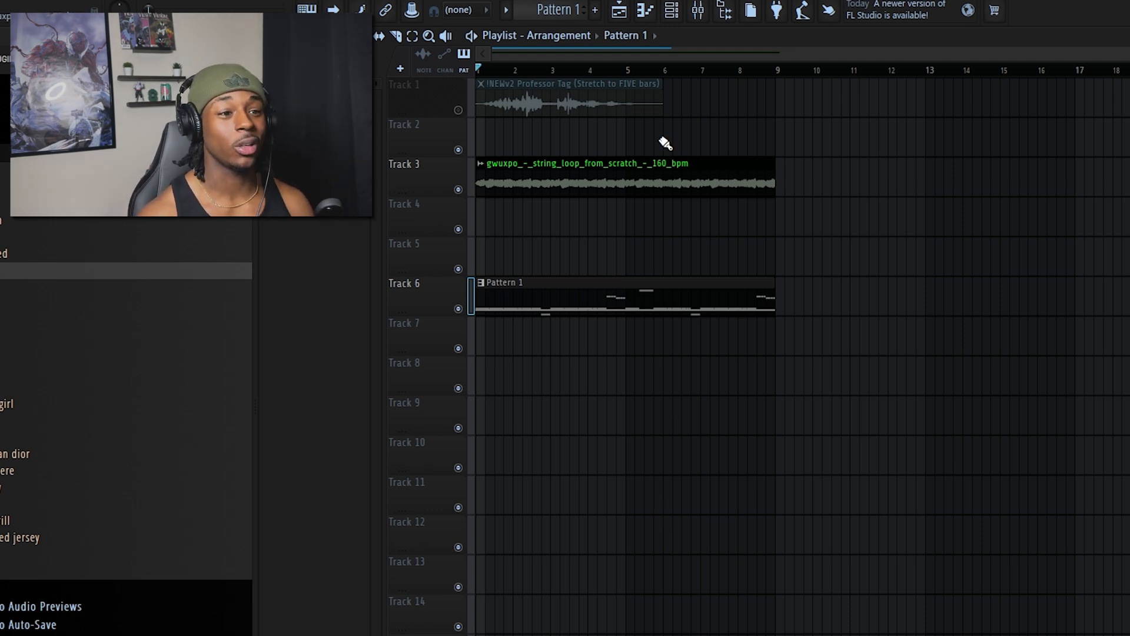
Open the classic spinz 808 channel's sampler settings and shape its volume envelope.
left_click(673, 17)
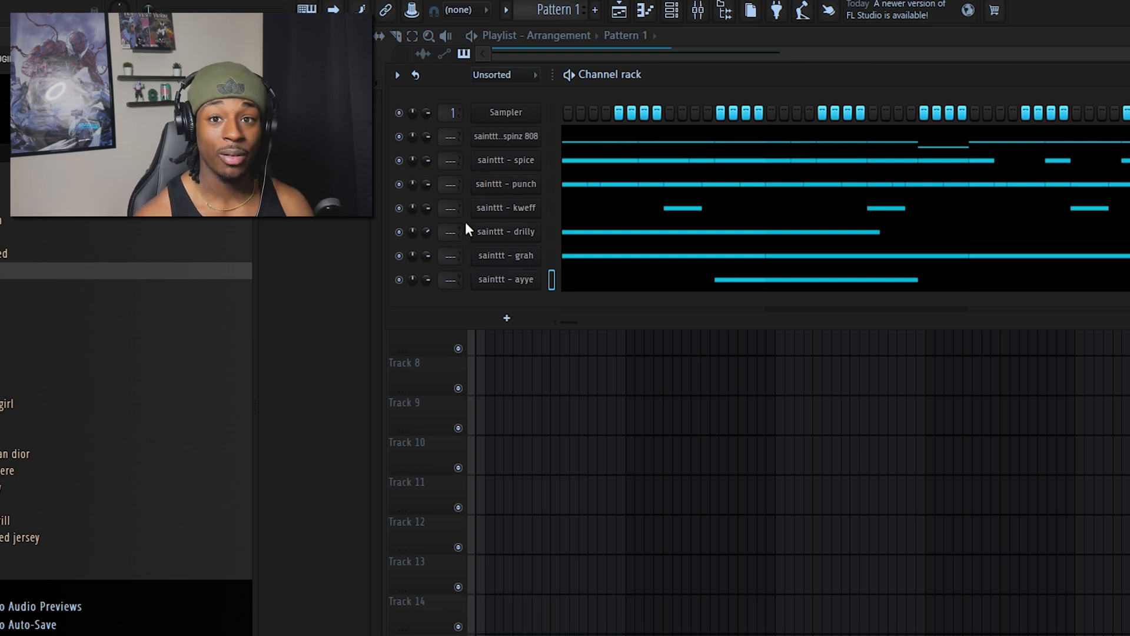
left_click(532, 144)
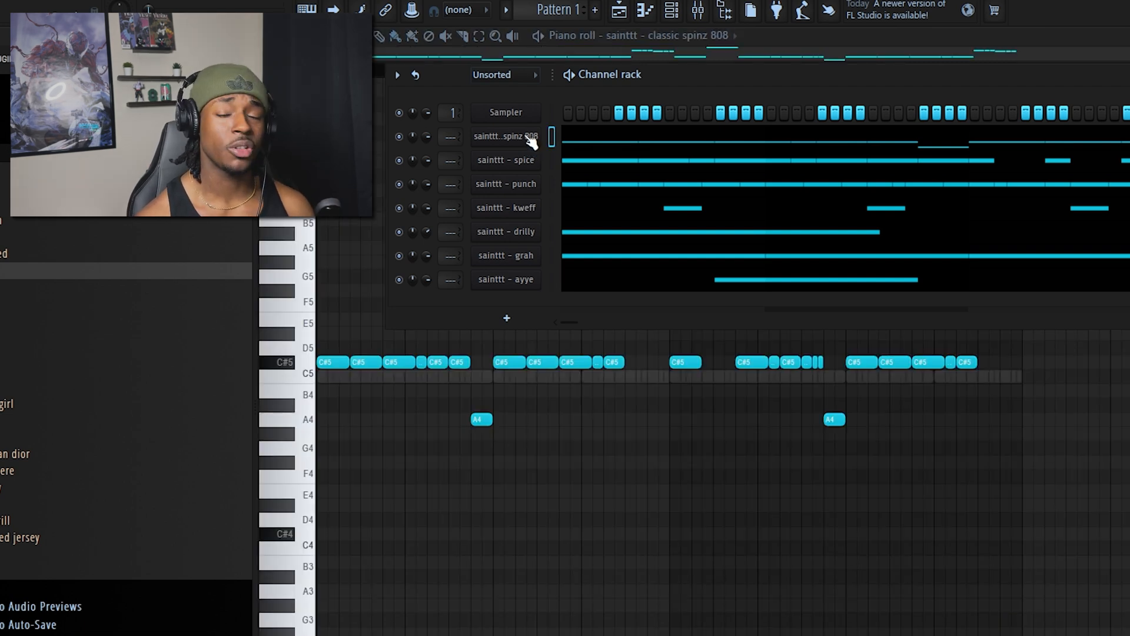
left_click(532, 141)
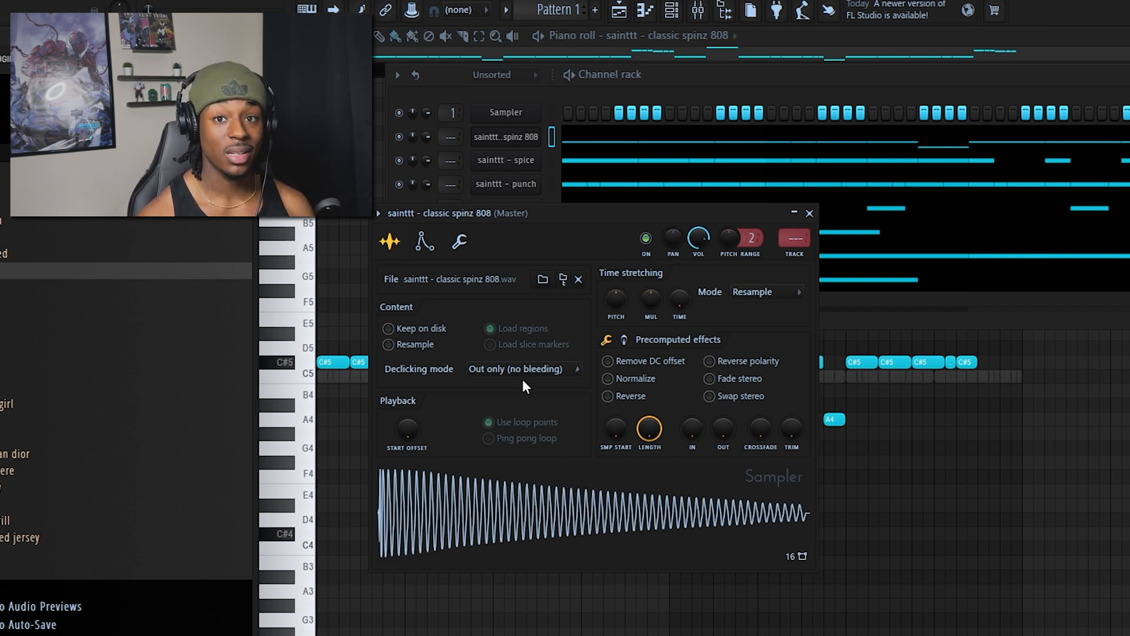
left_click(425, 241)
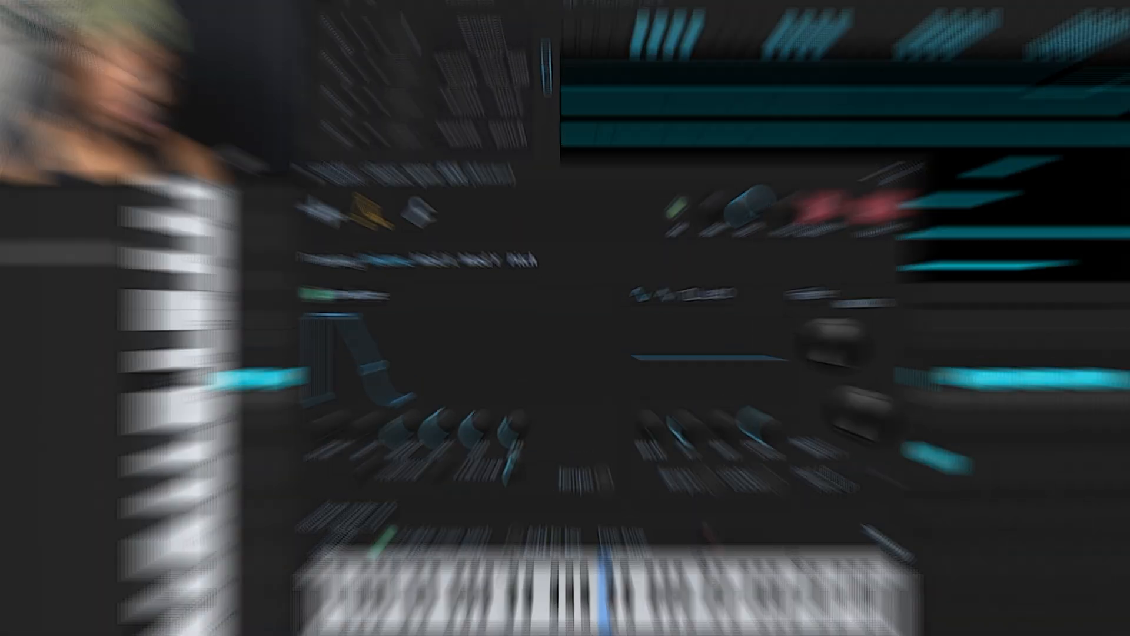
left_click_drag(447, 397, 448, 362)
left_click_drag(475, 396, 475, 438)
mouse_move(502, 396)
left_mouse_down()
mouse_move(502, 432)
mouse_move(220, 522)
left_mouse_up()
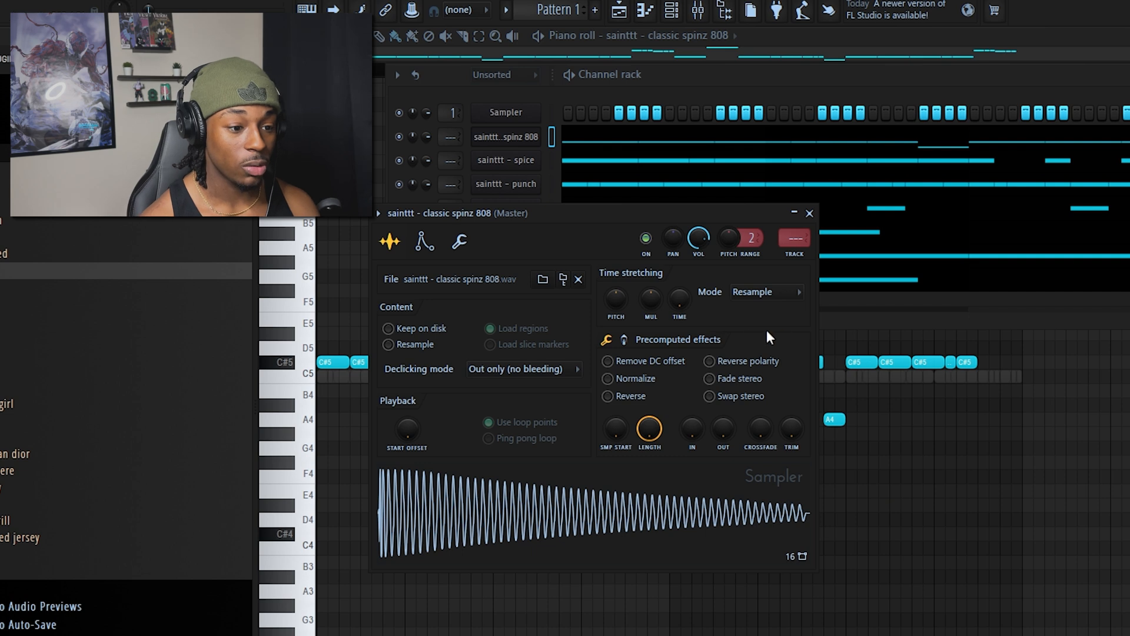
Increase the precomputed EQ effect on the classic spinz 808 sample and audition the sound.
left_click(624, 340)
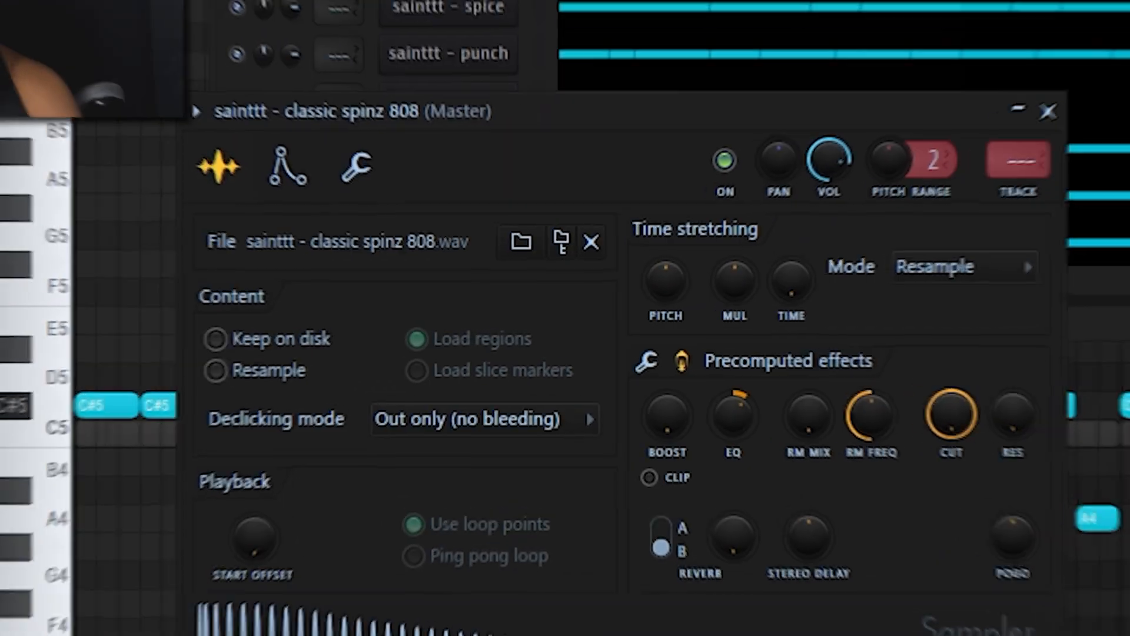
mouse_move(734, 413)
left_mouse_down()
mouse_move(734, 400)
mouse_move(734, 435)
left_mouse_up()
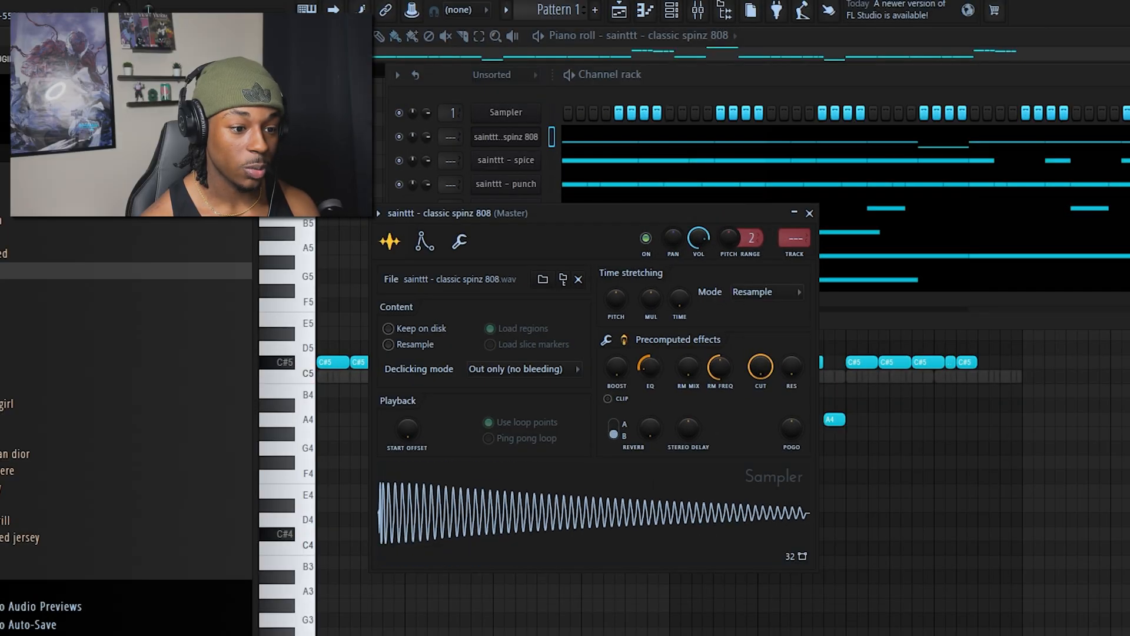
left_click_drag(649, 377, 650, 348)
left_click(595, 477)
left_click(601, 485)
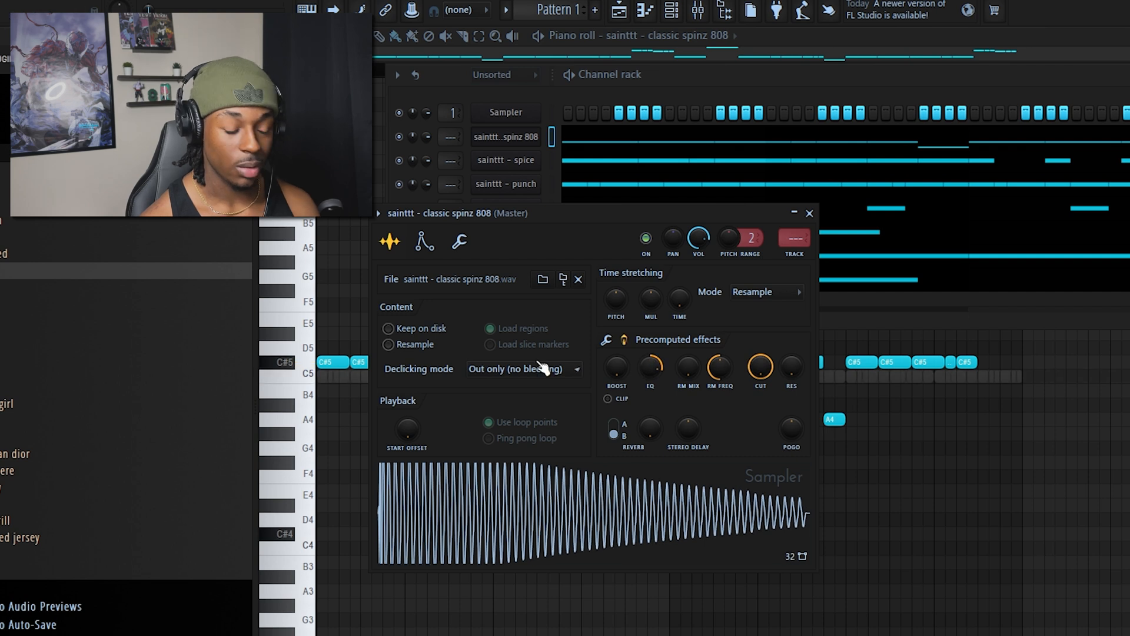
Add a precomputed fade-out to the classic spinz 808 sample, audition it and close the sampler settings.
left_click(625, 340)
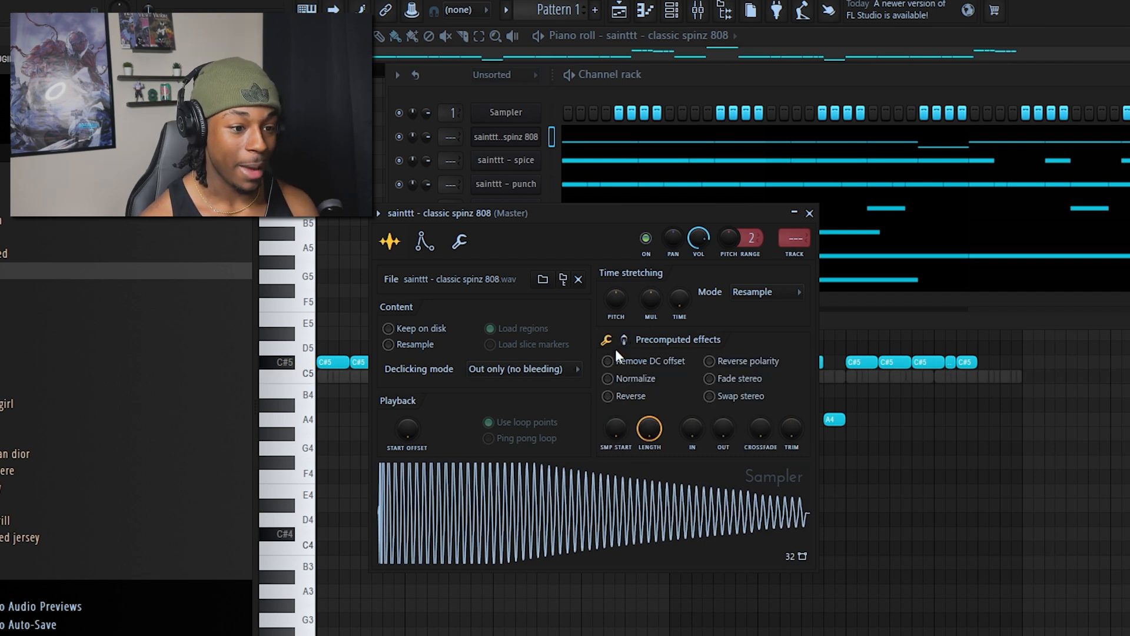
left_click_drag(723, 430, 722, 412)
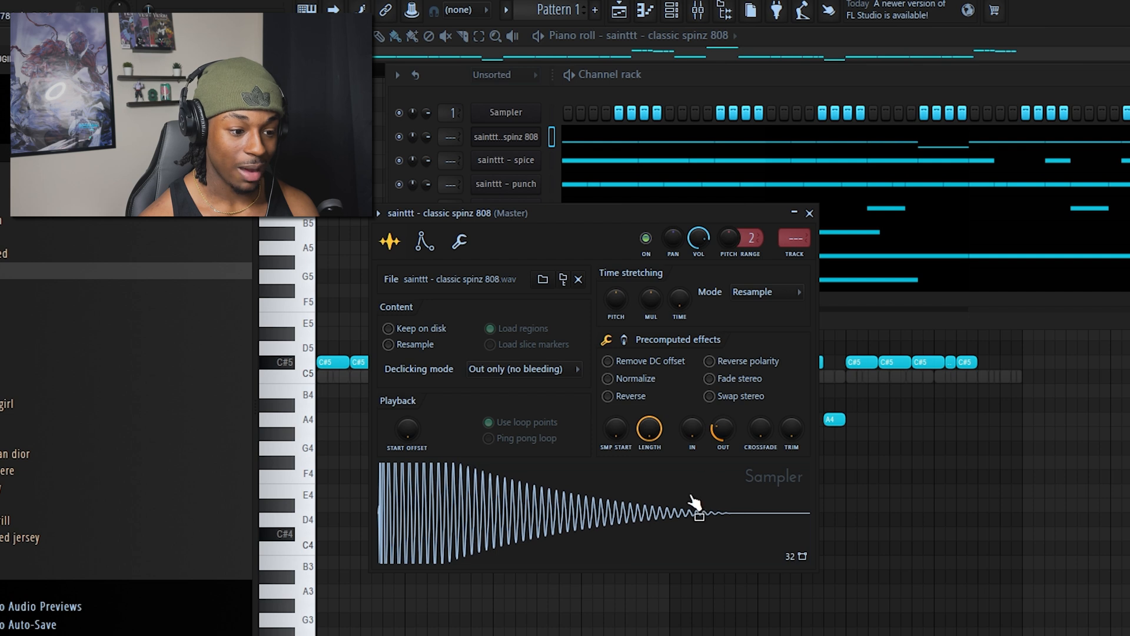
left_click(693, 517)
left_click(693, 517)
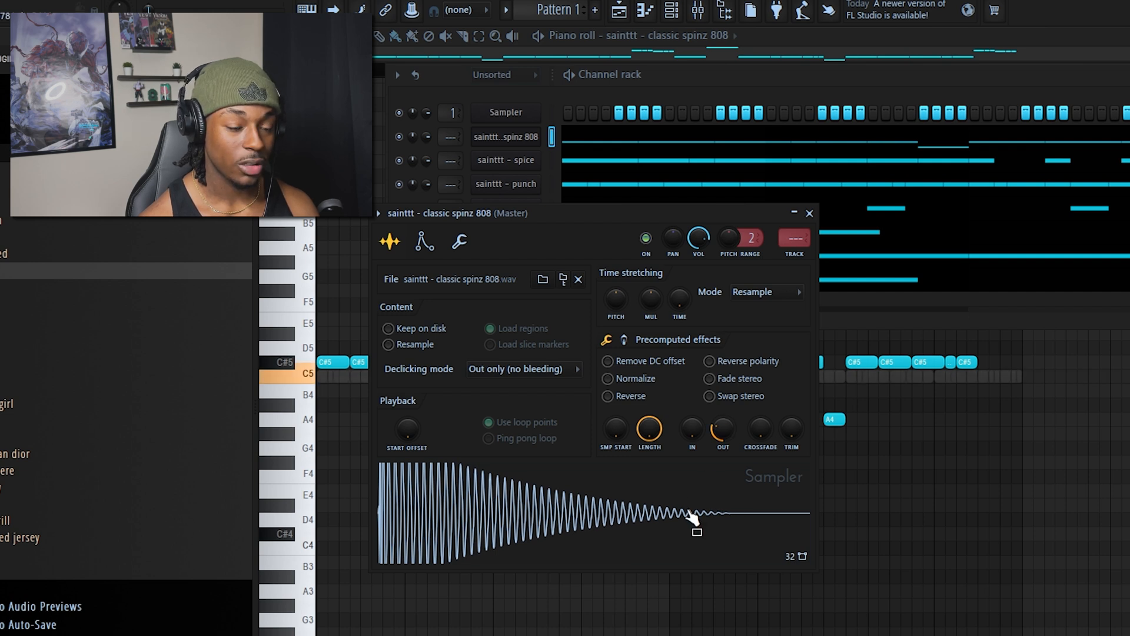
left_click(809, 213)
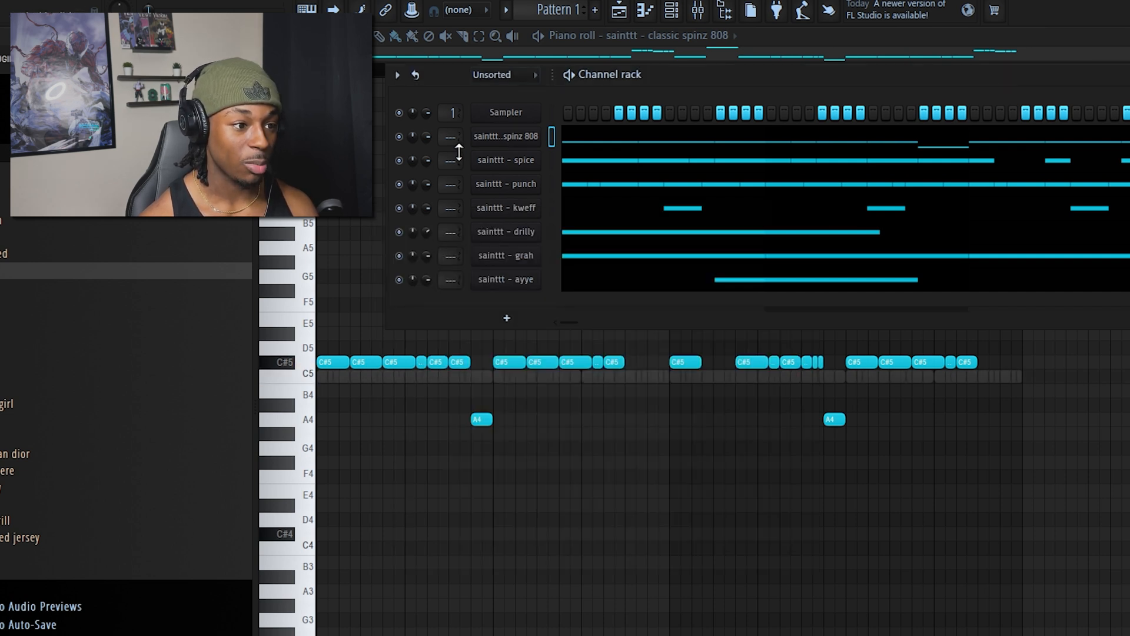
Hide the channel rack and play the classic spinz 808 pattern in the piano roll.
key("F6")
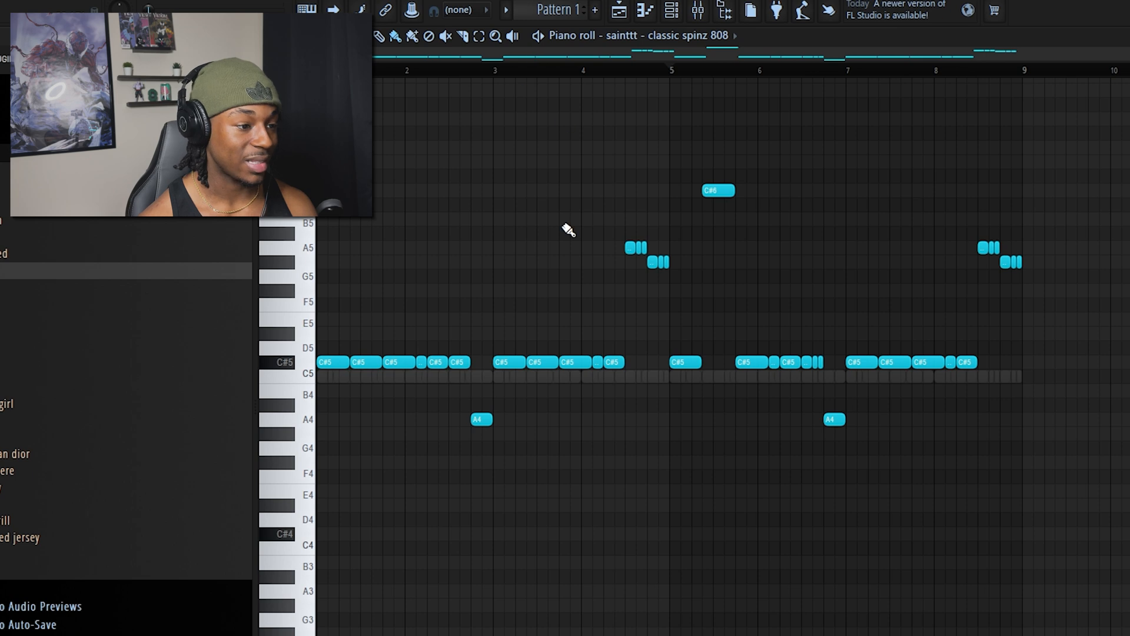
key("space")
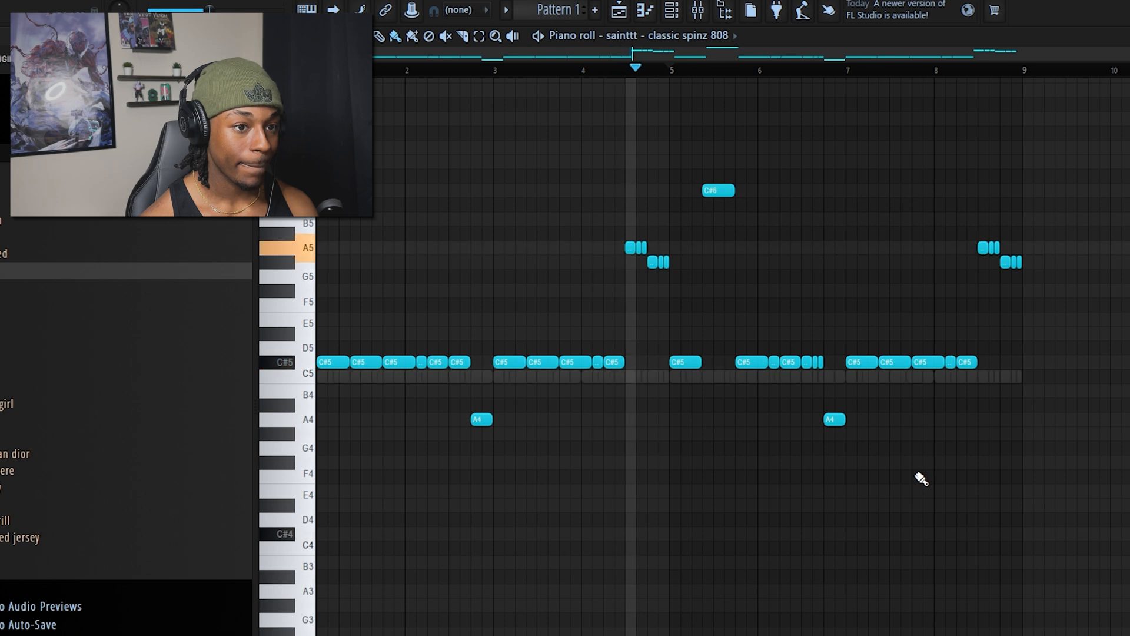
key("space")
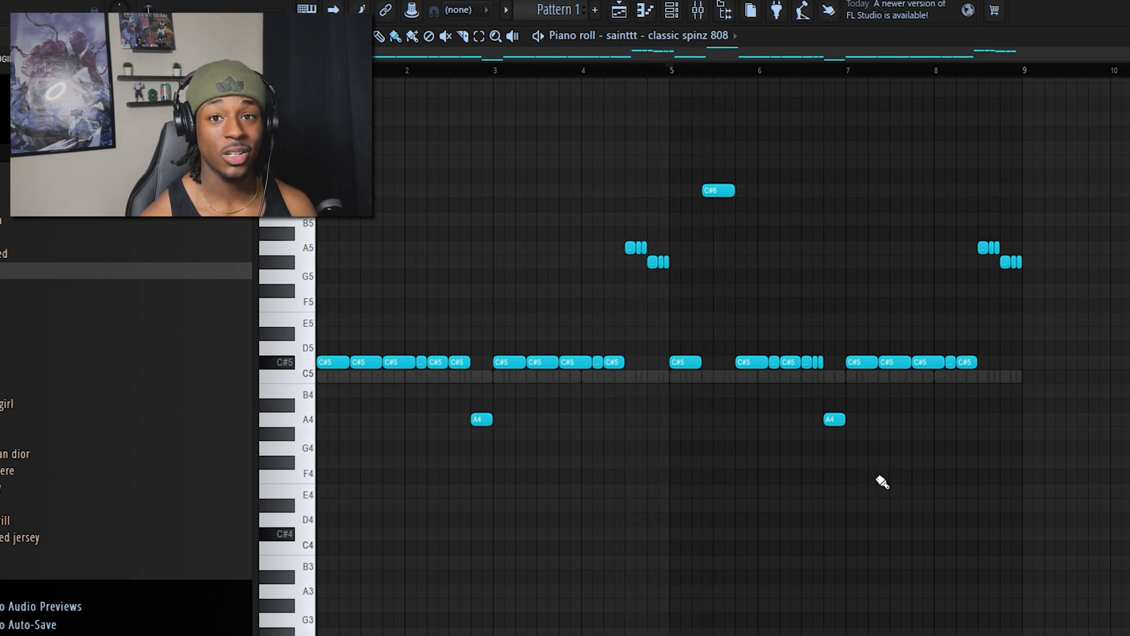
Load Fruity soft clipper in slot 10 and Fruity parametric EQ in slot 9 of the Master track, and raise an EQ band.
left_click(698, 10)
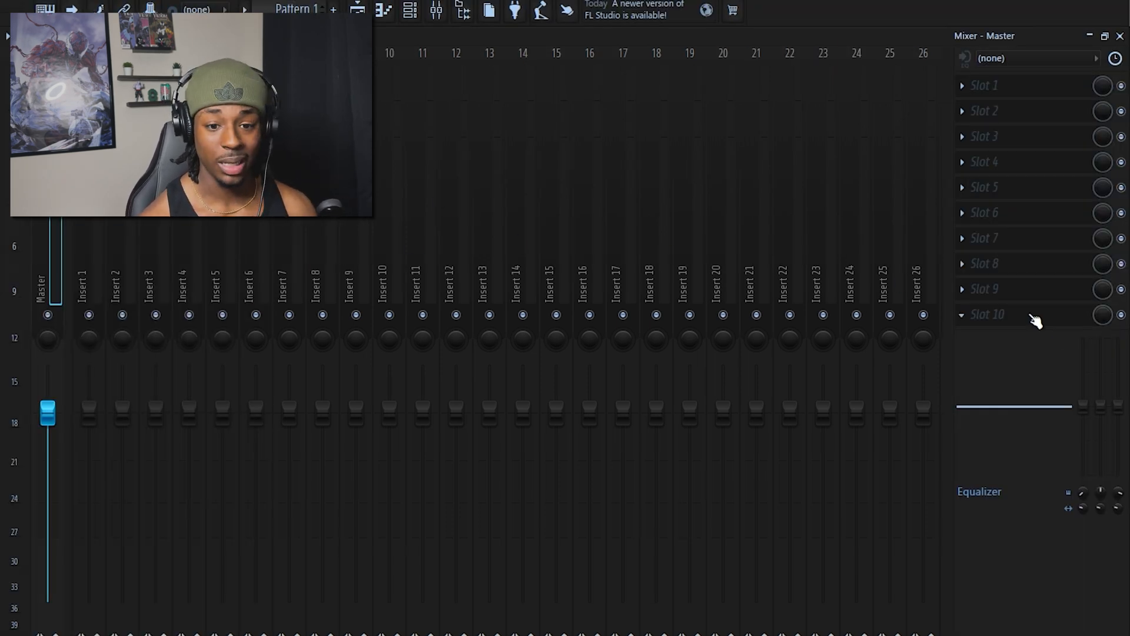
left_click(1032, 316)
left_click(624, 354)
left_click(986, 296)
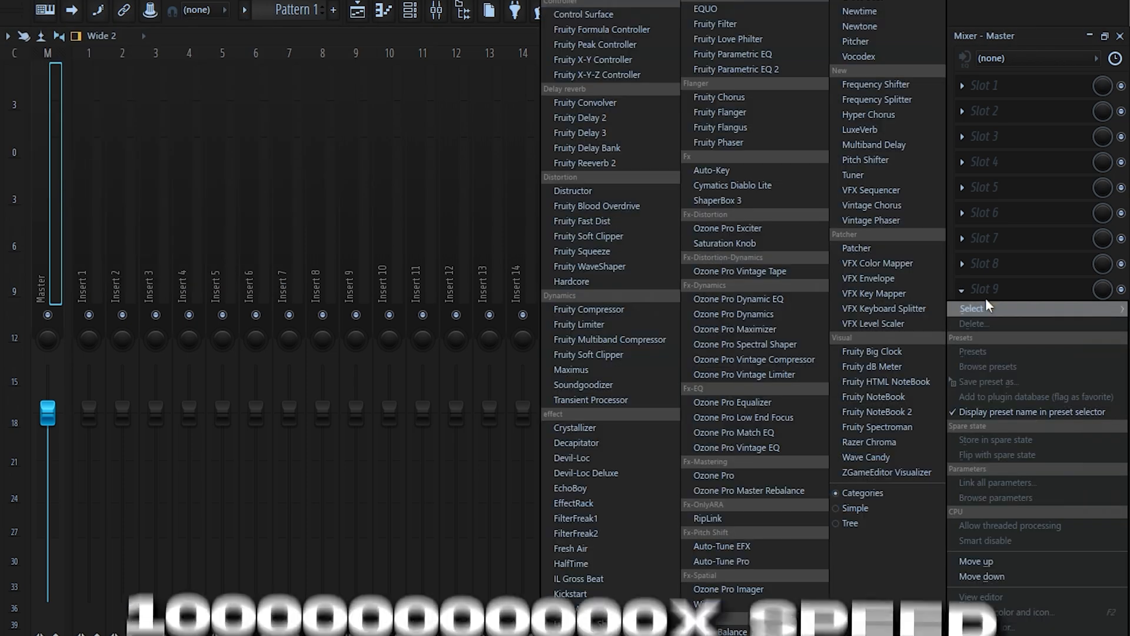
left_click(708, 70)
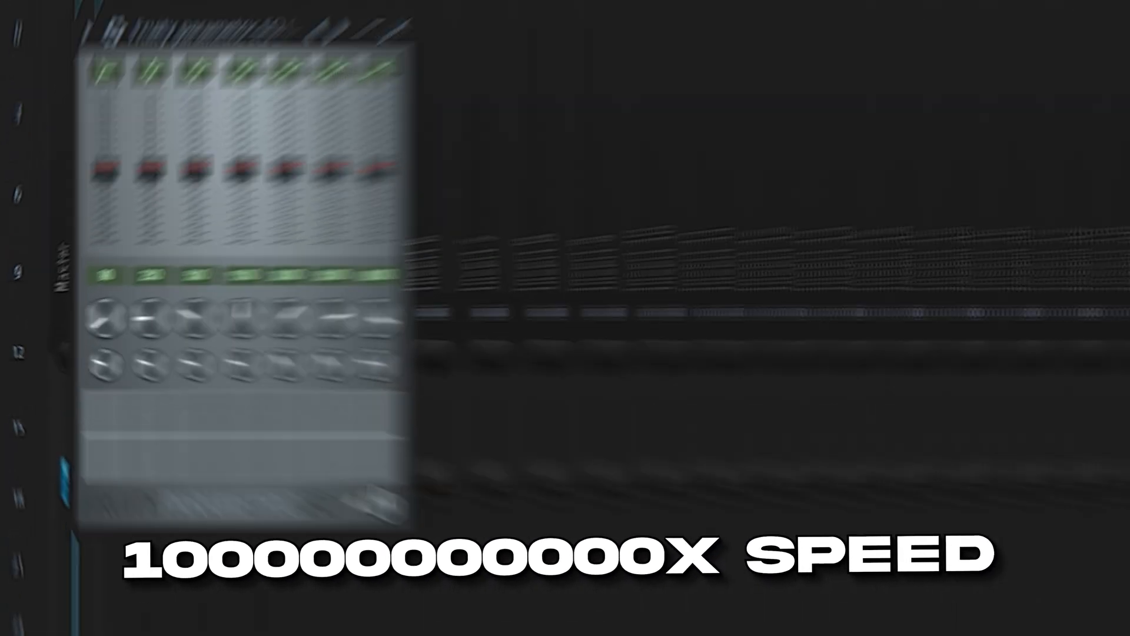
left_click_drag(442, 143, 442, 109)
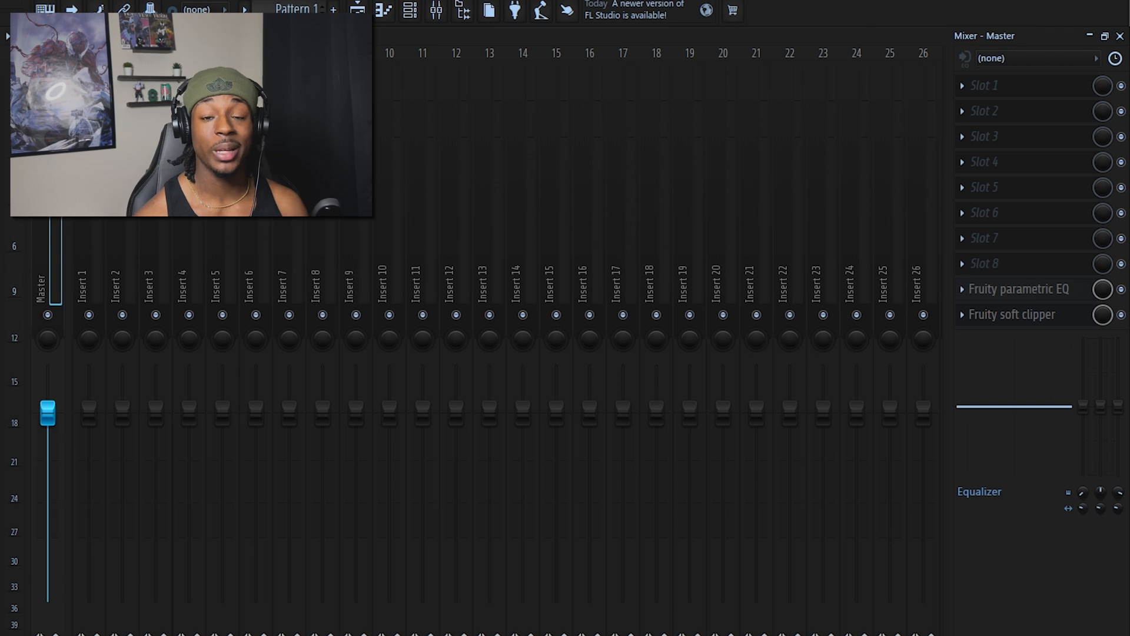
Play the arrangement from the playlist.
left_click(357, 9)
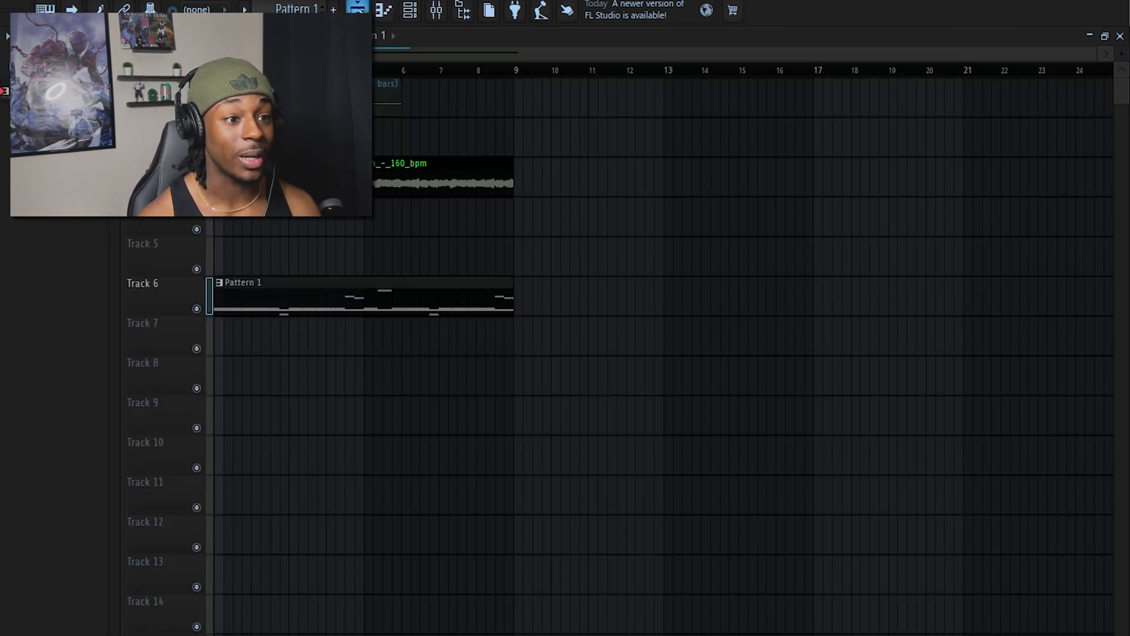
key("space")
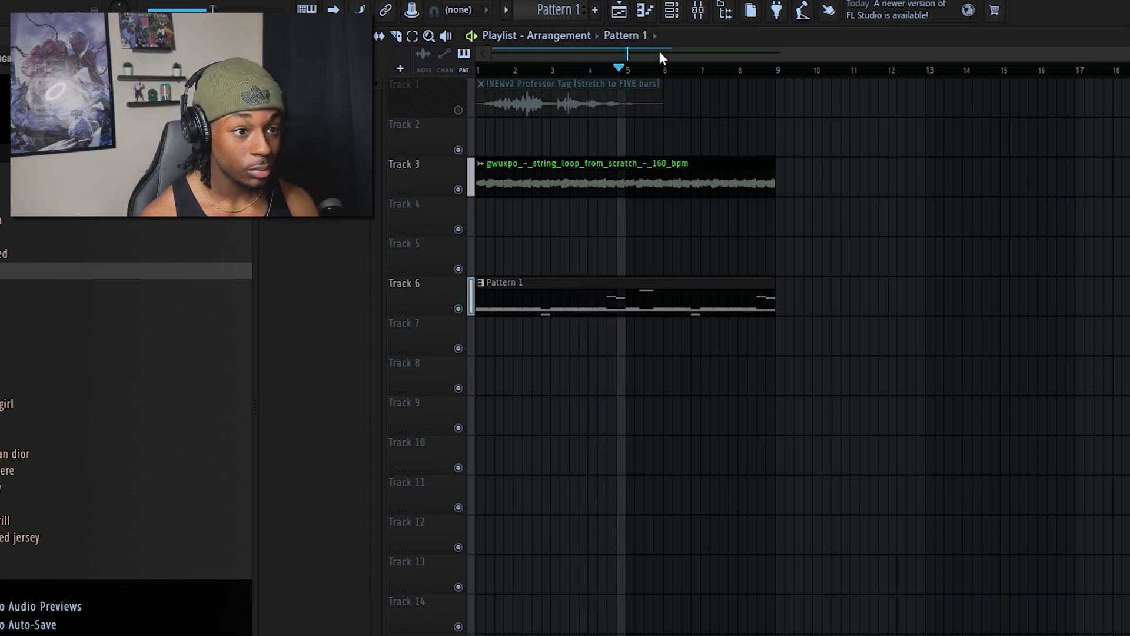
Raise the velocity of all classic spinz 808 notes in the piano roll.
left_click(673, 18)
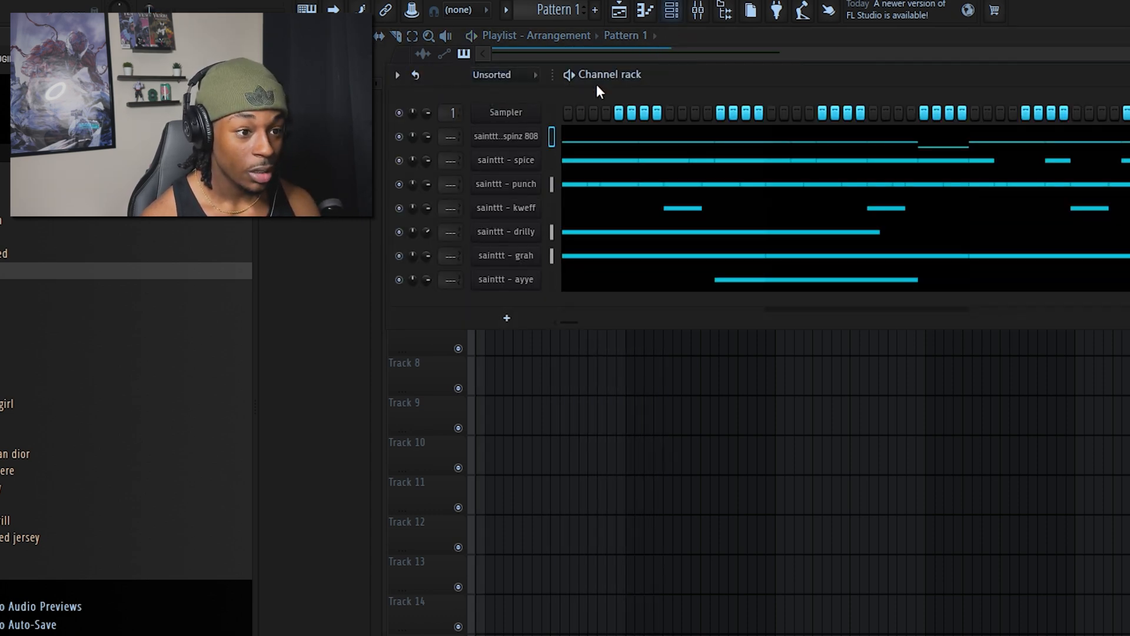
right_click(526, 142)
left_click(558, 135)
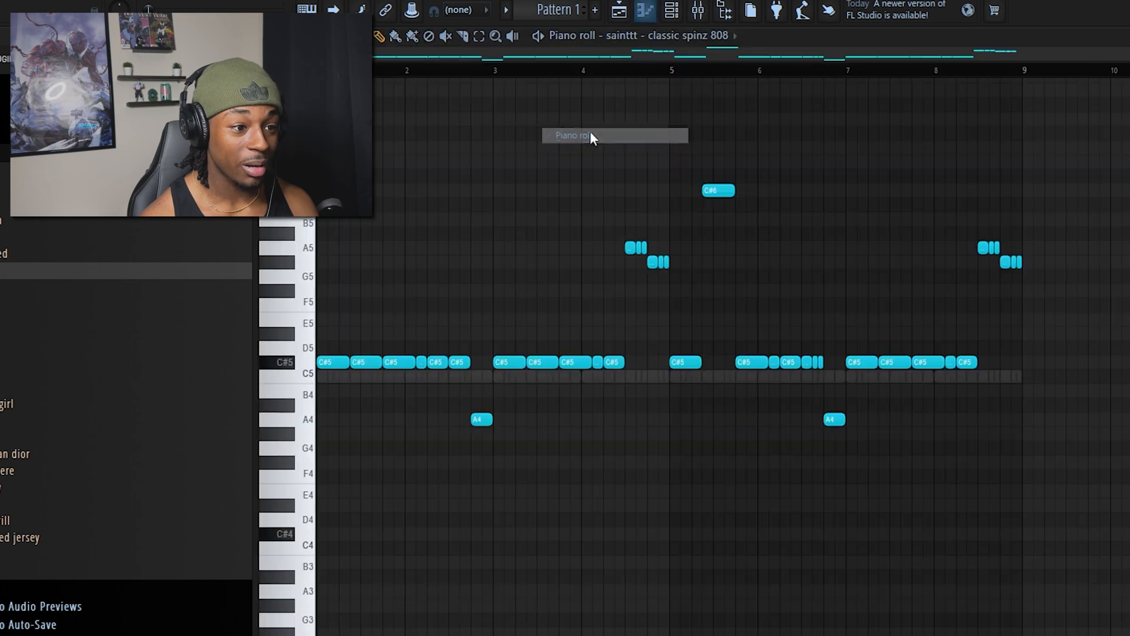
key("ctrl+a")
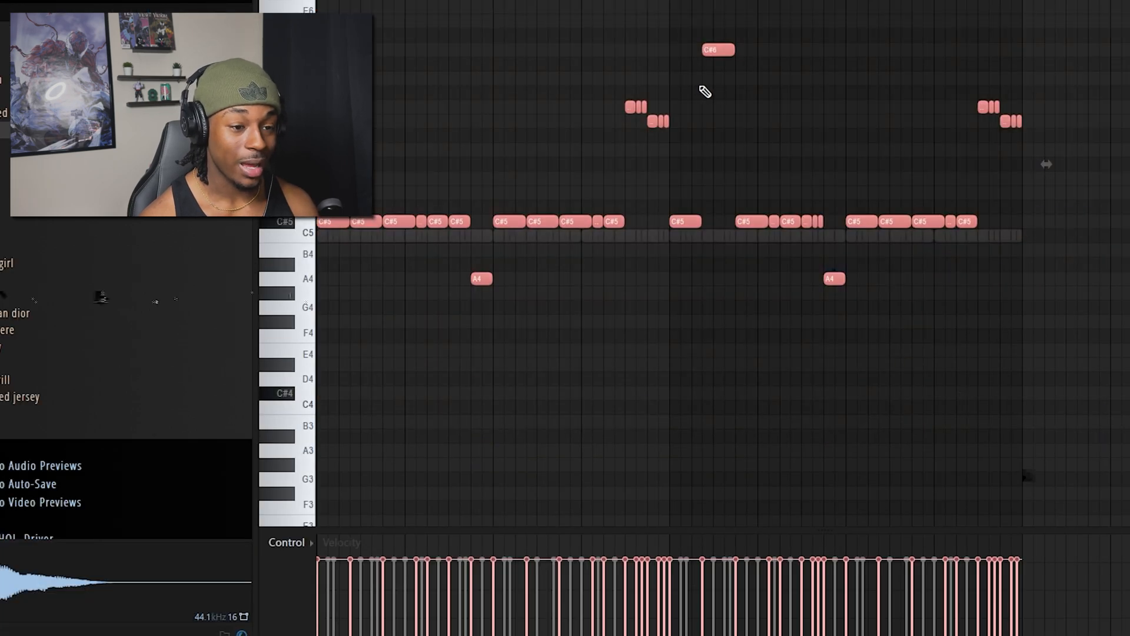
scroll(757, 372, "up", 4)
scroll(716, 454, "up", 4)
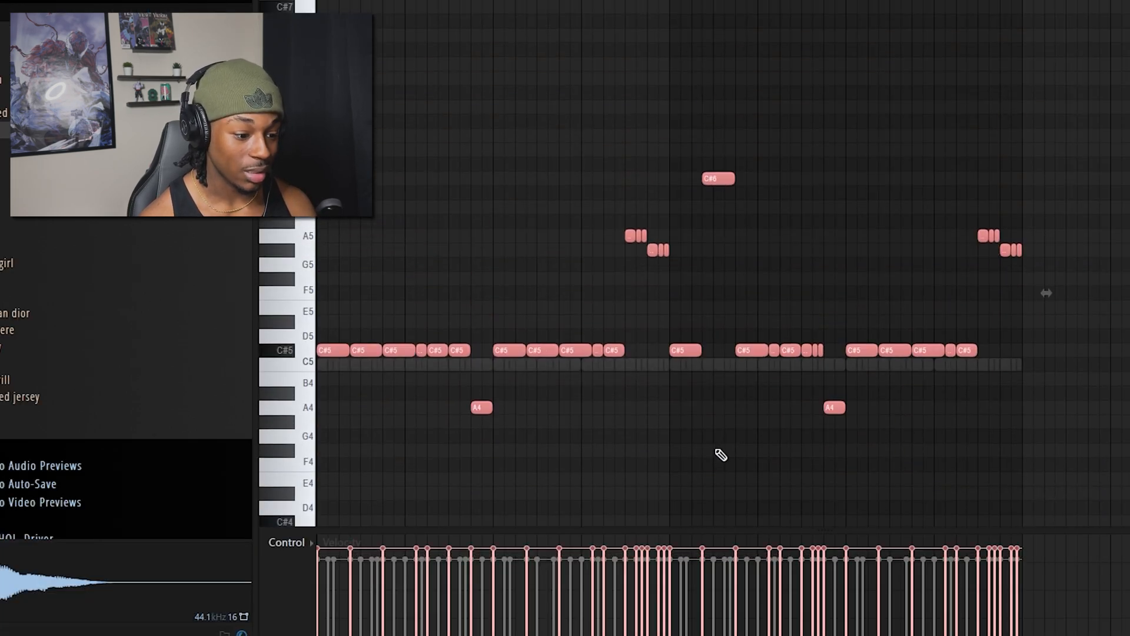
key("ctrl+d")
Mute the sainttt - spice channel and raise the classic spinz 808 channel's volume during playback.
key("space")
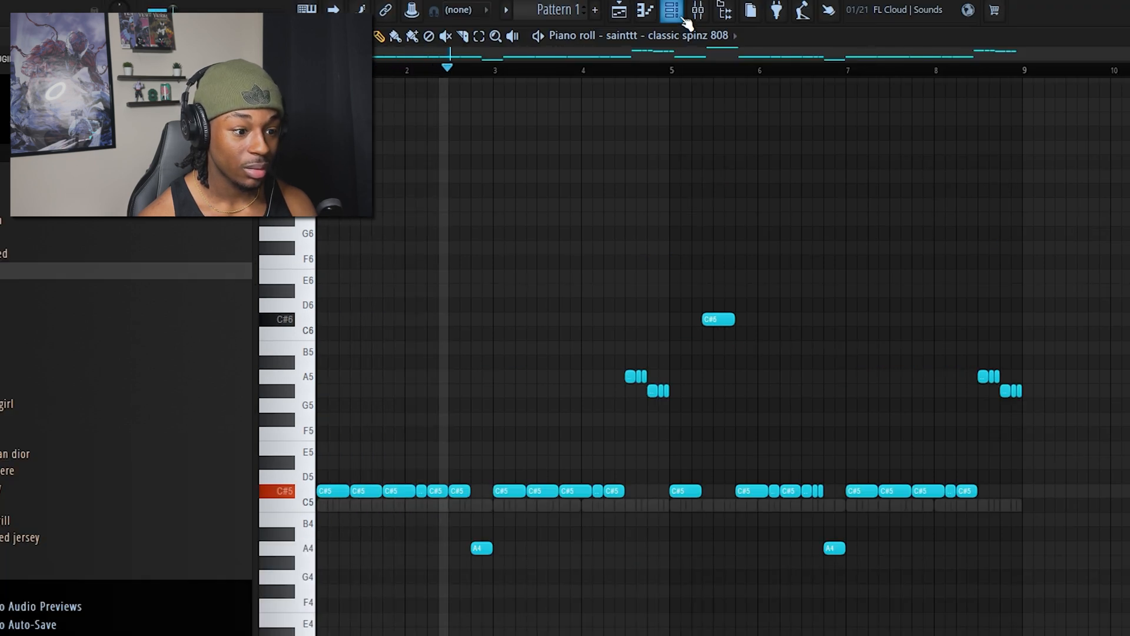
left_click(682, 17)
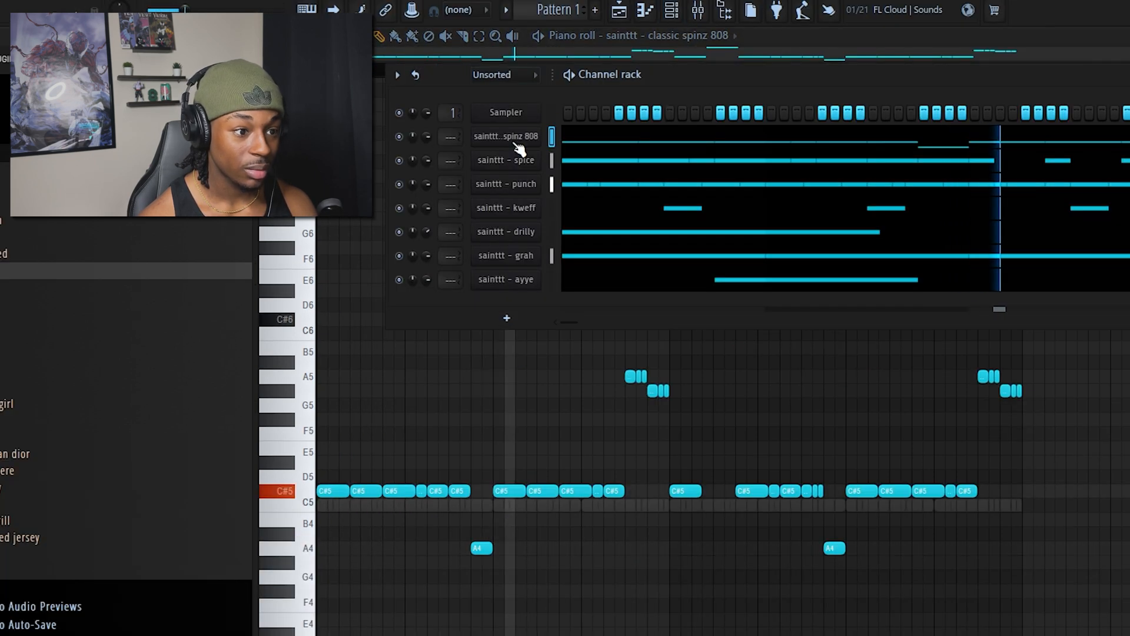
left_click(400, 162)
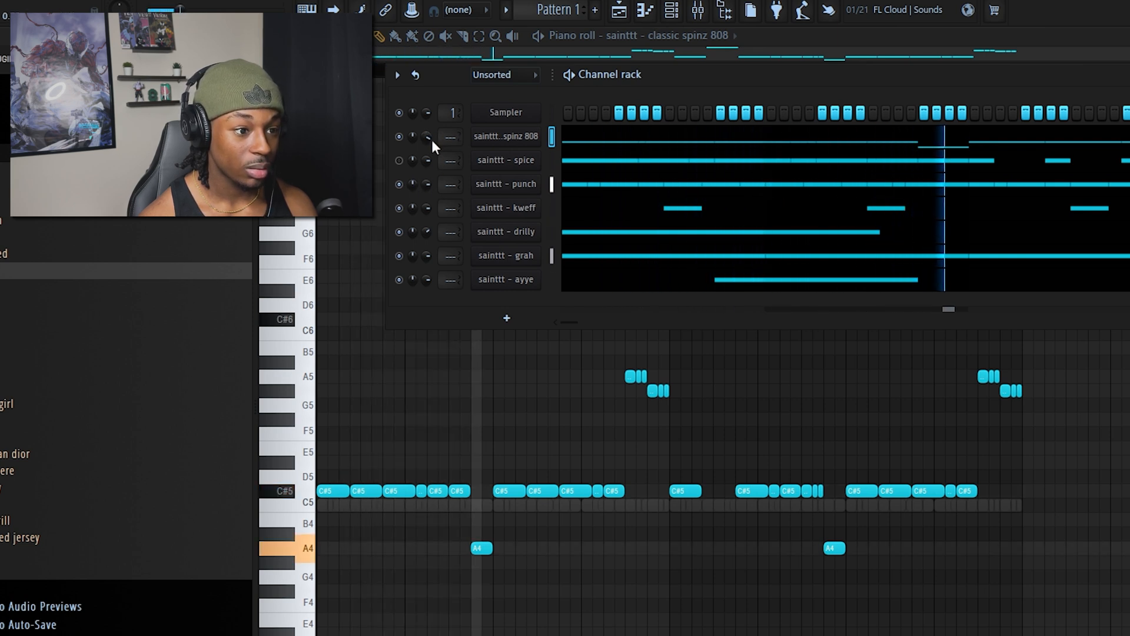
left_click_drag(432, 139, 432, 126)
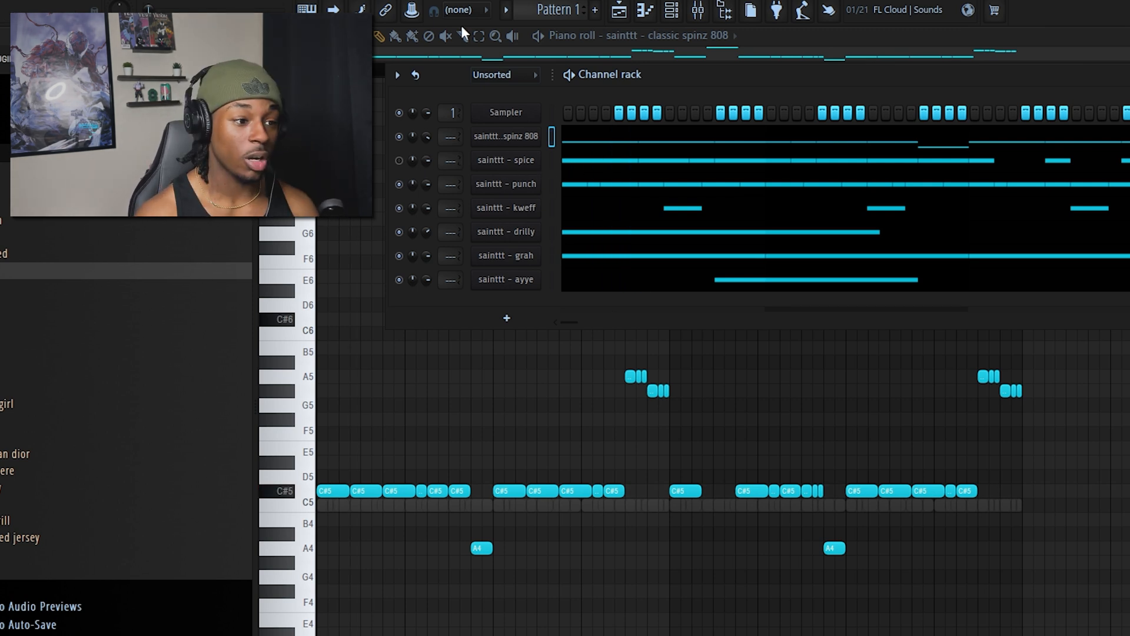
Examine the sainttt - punch channel's C5 notes in the piano roll while playing the pattern.
left_click_drag(549, 164, 559, 271)
left_click(521, 159)
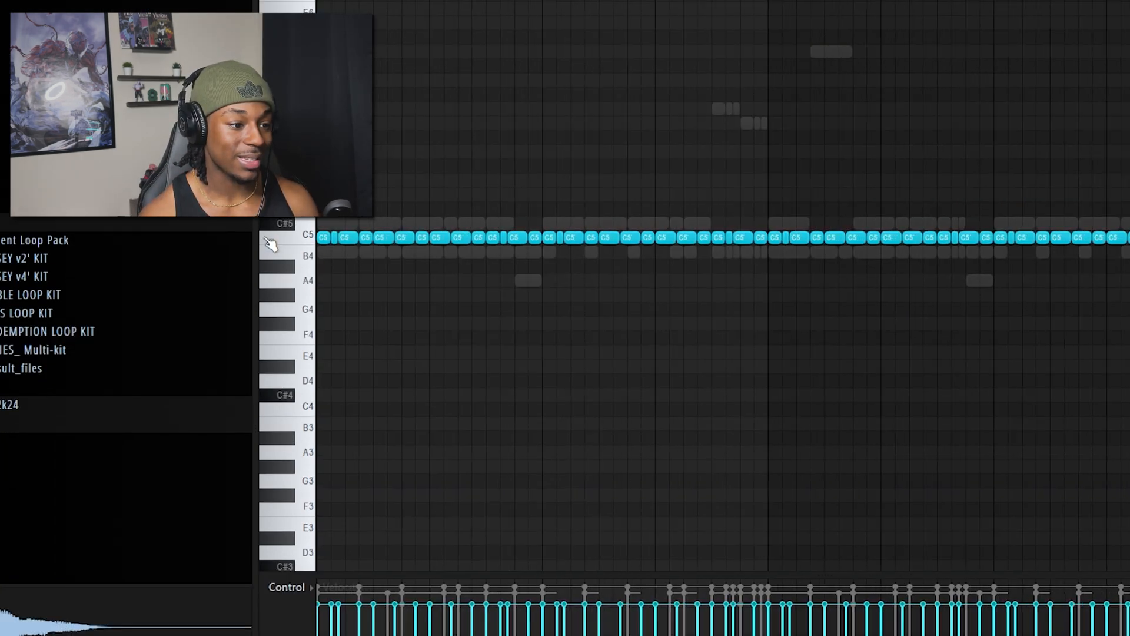
scroll(321, 252, "up", 3)
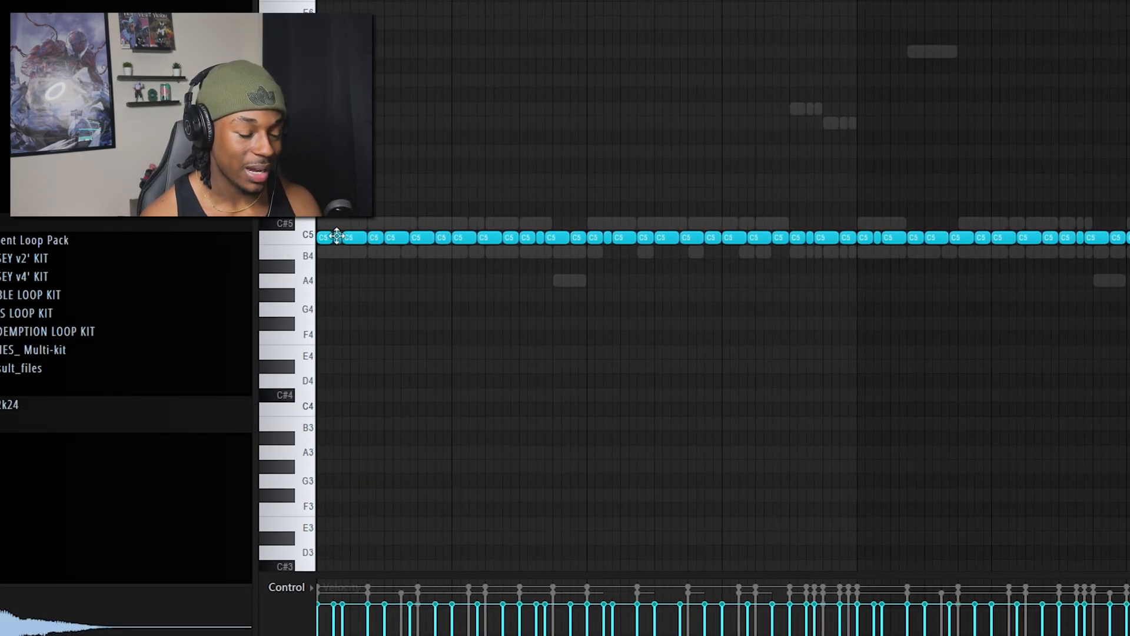
scroll(422, 13, "up", 3)
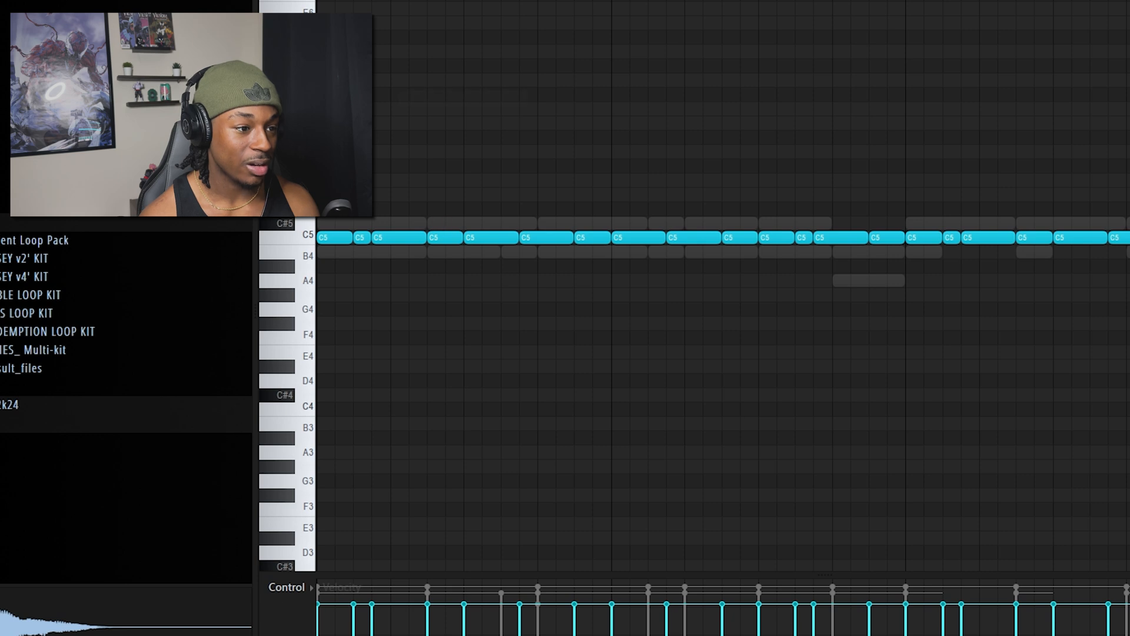
key("space")
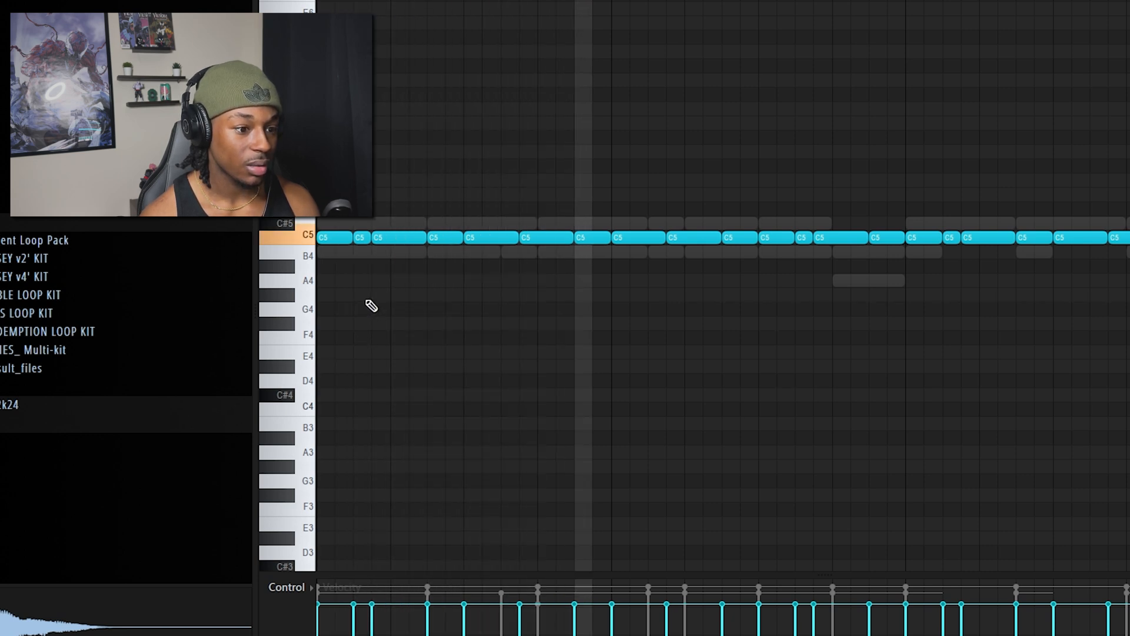
scroll(386, 303, "down", 3)
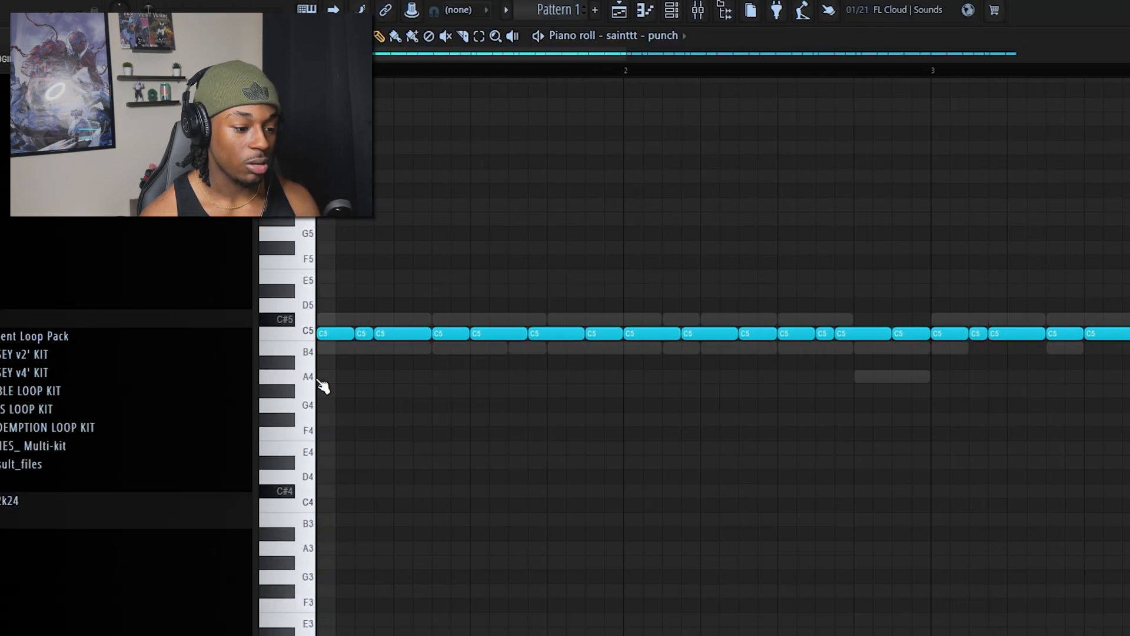
scroll(324, 386, "up", 3)
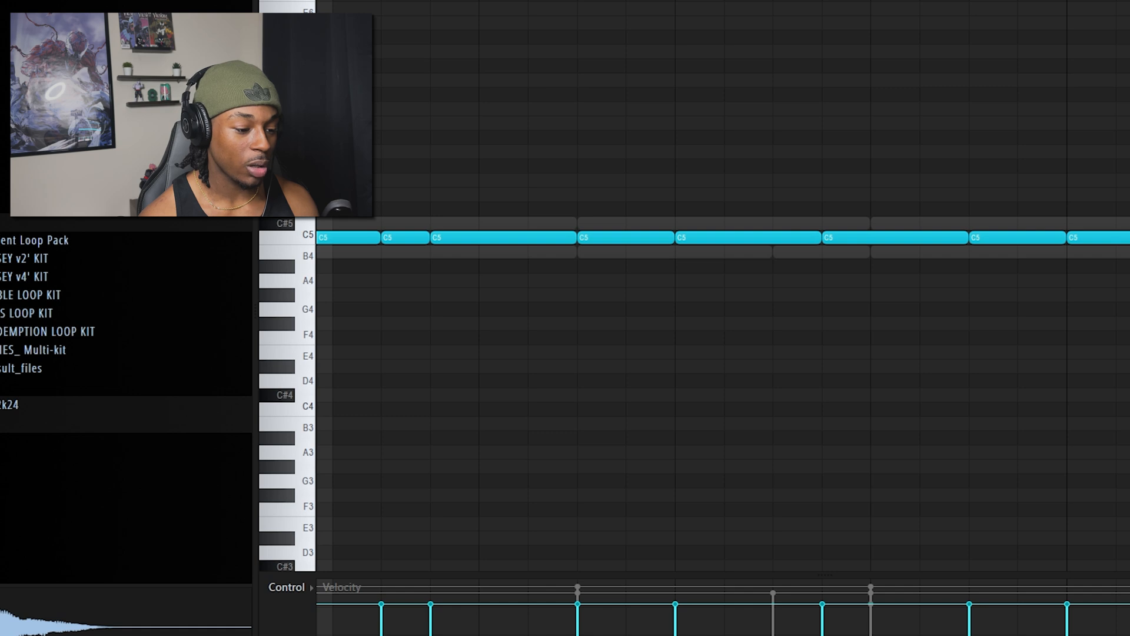
Lower the velocity of the remaining two short C5 notes in the first two bars of the sainttt - punch channel.
scroll(401, 575, "down", 3)
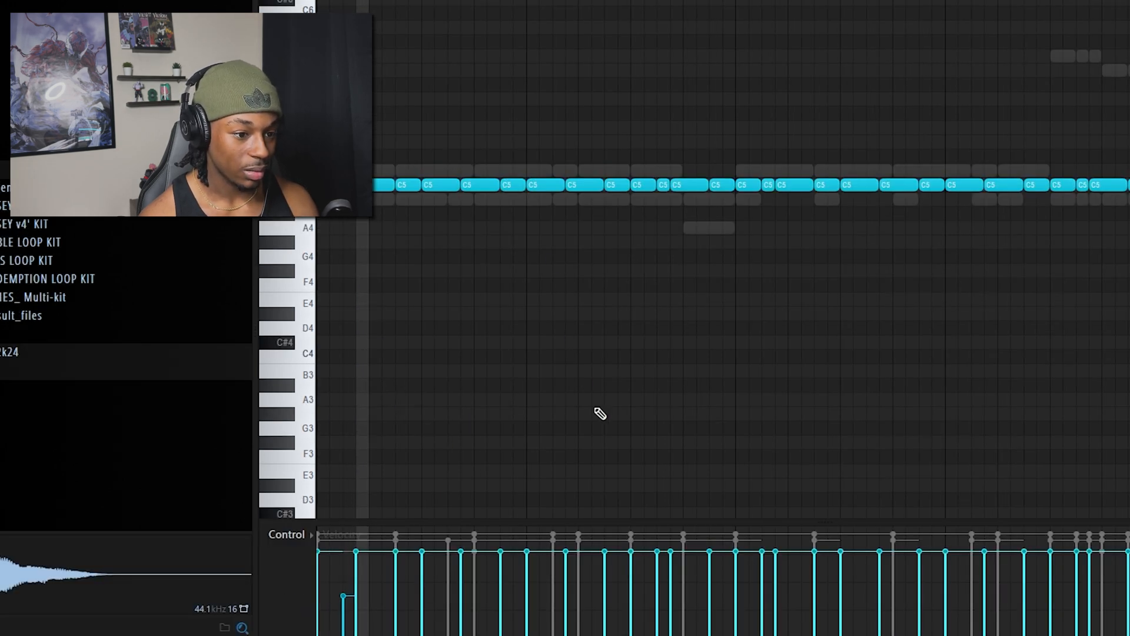
left_click(657, 594)
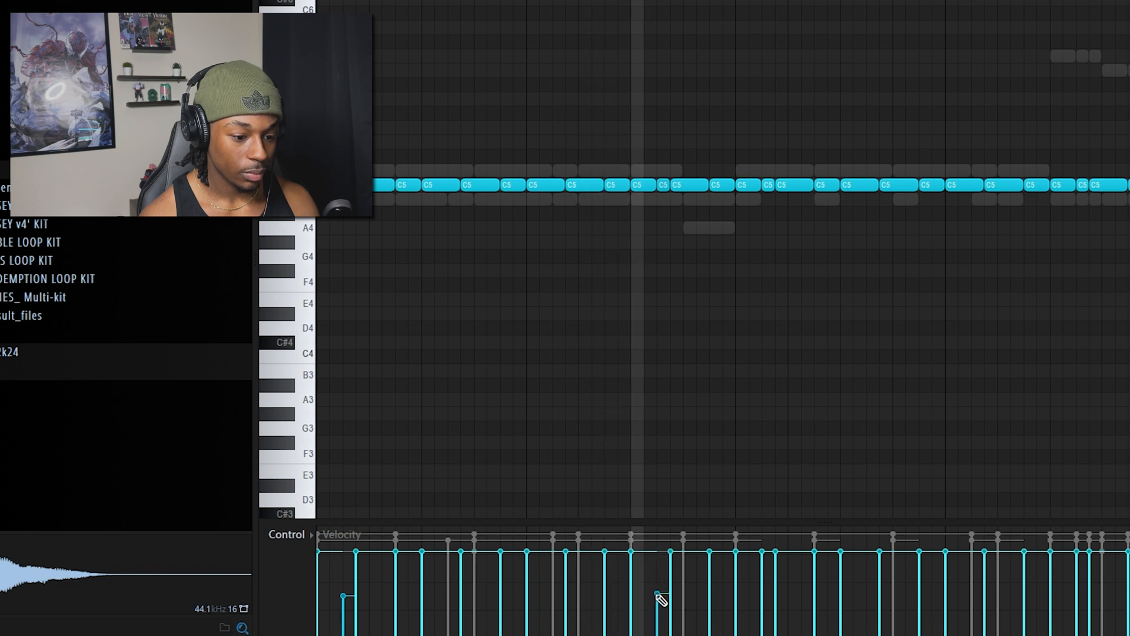
left_click(762, 591)
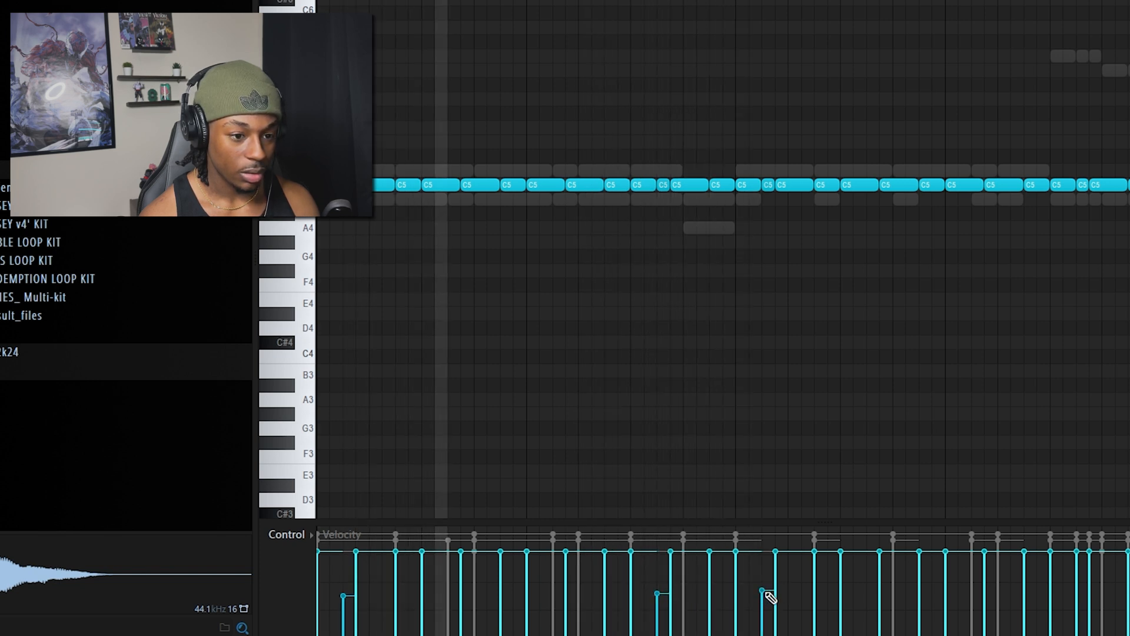
scroll(803, 354, "up", 3)
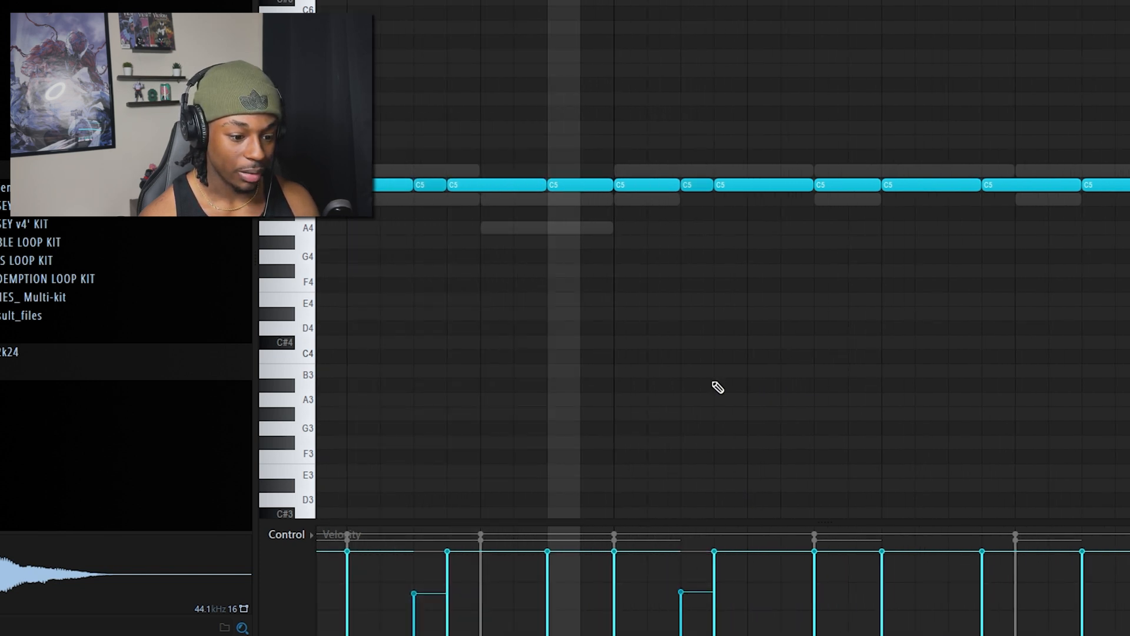
Delete the sainttt - punch notes from bar 3 onward and repeat the first two bars through bar 8.
scroll(747, 270, "down", 3)
left_click_drag(1099, 205, 504, 125)
key("Delete")
key("ctrl+b")
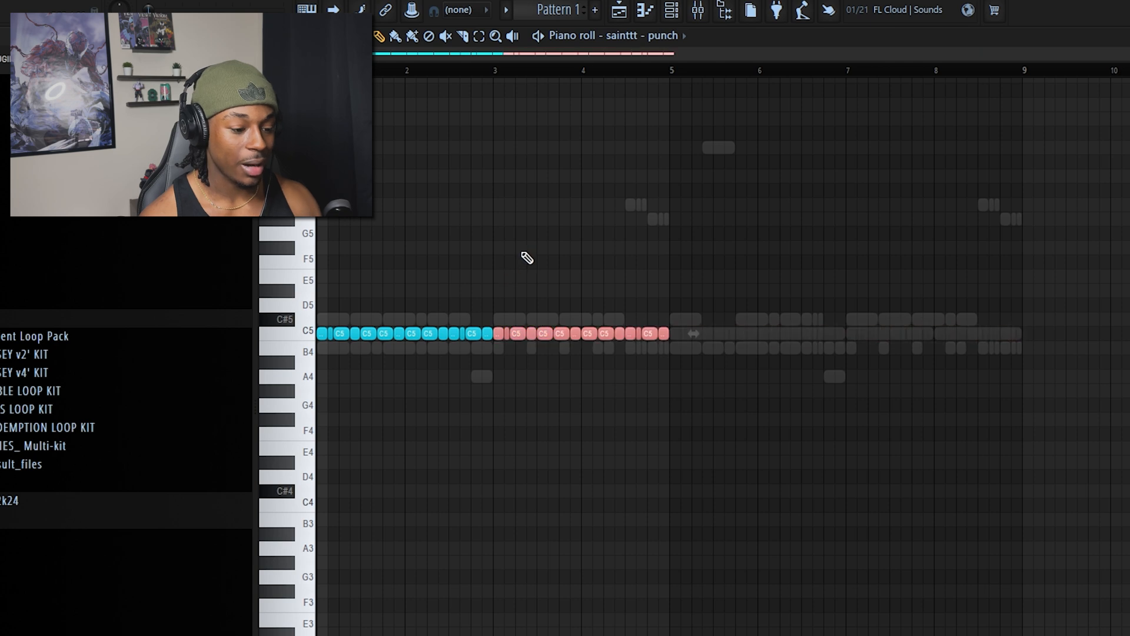
key("ctrl+b")
key("ctrl+b")
Lower the velocity of every second one-bar C5 note in the sainttt - grah channel's piano roll.
left_click(669, 13)
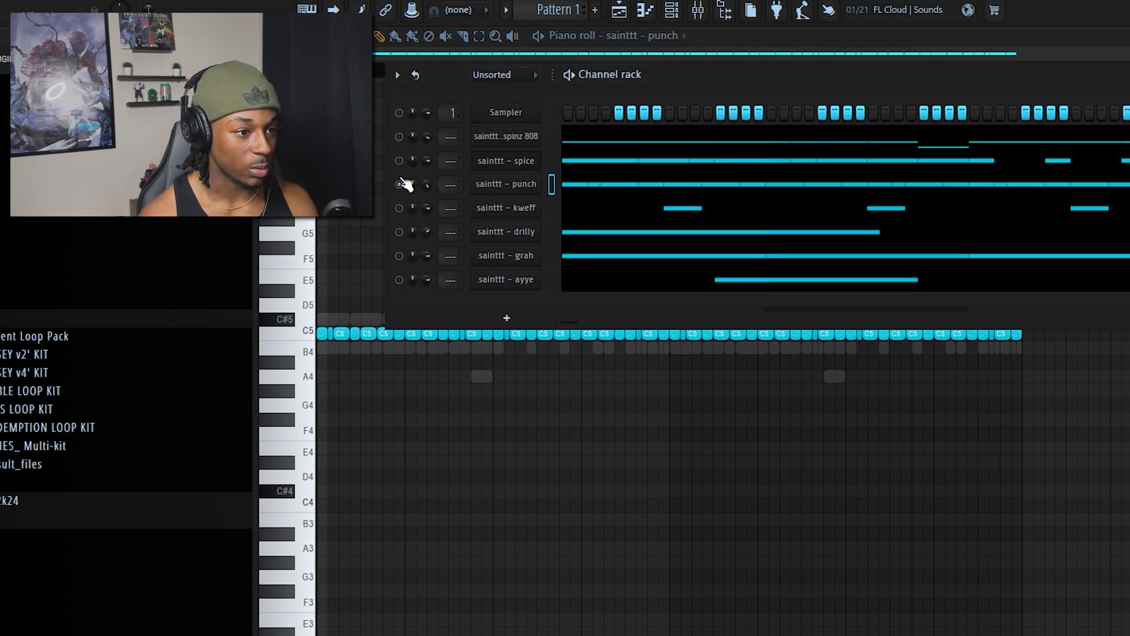
left_click(621, 13)
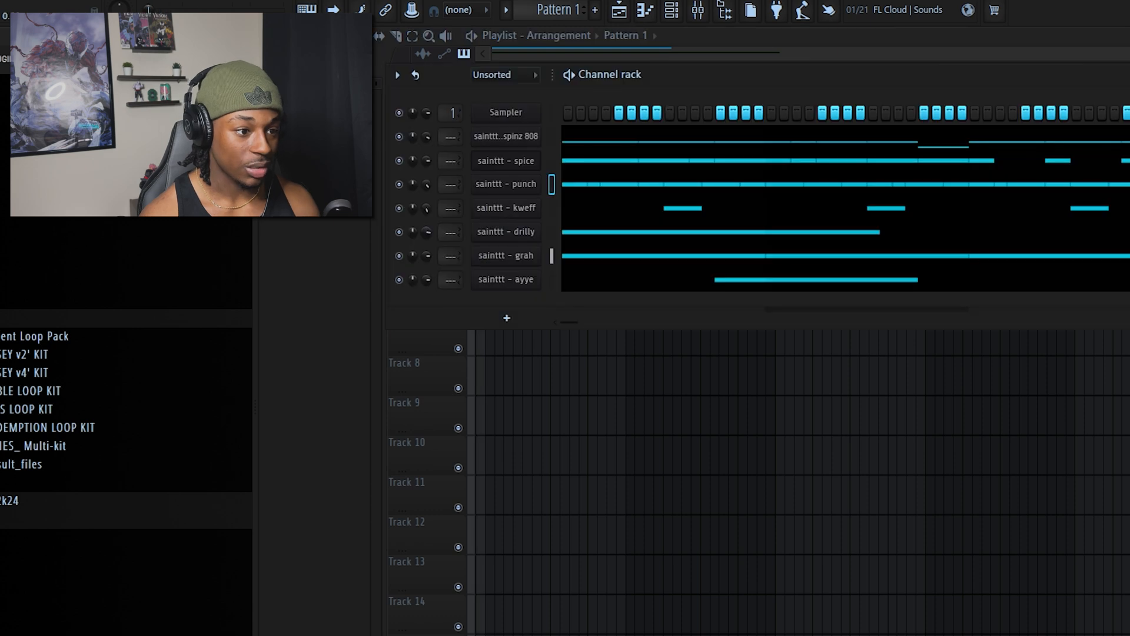
right_click(510, 235)
left_click(624, 228)
key("ctrl+a")
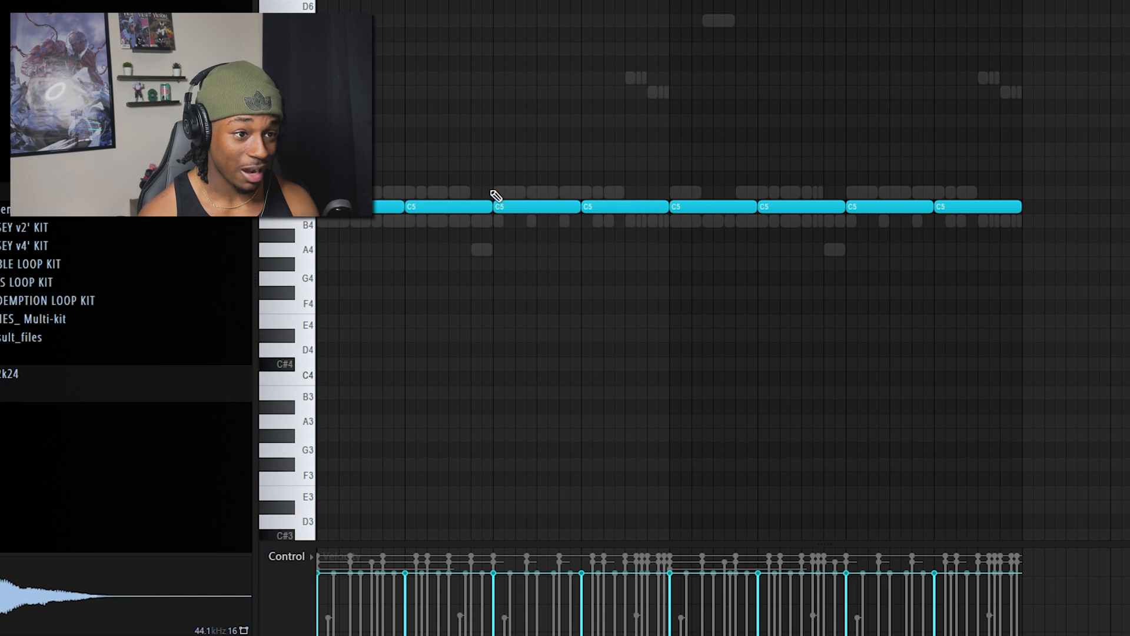
left_click(419, 612)
left_click(596, 620)
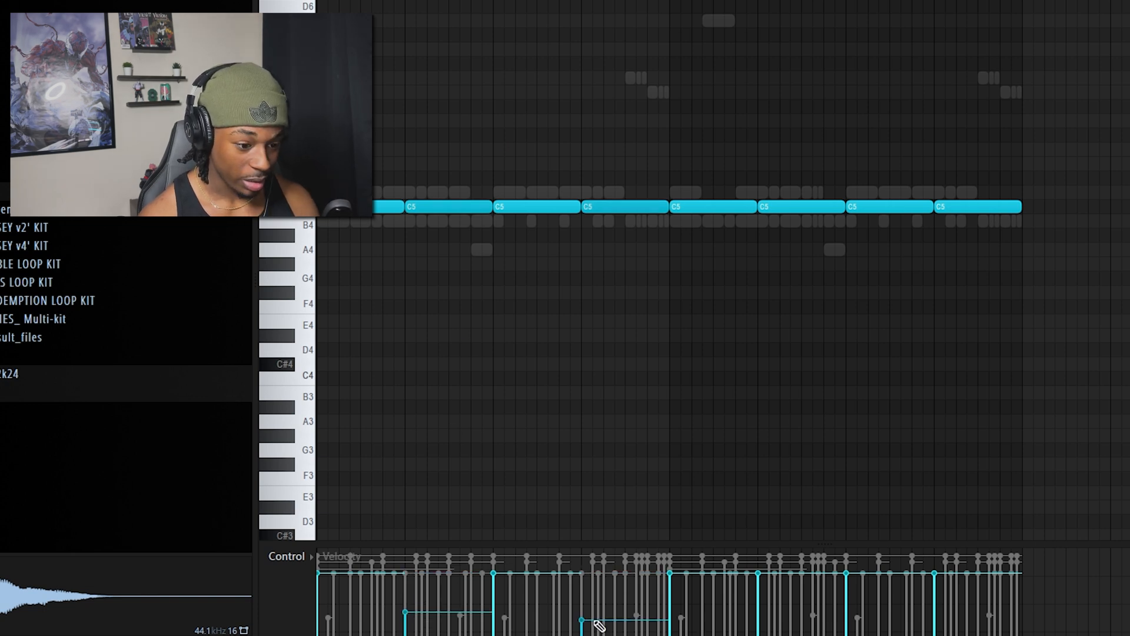
left_click(789, 621)
left_click(941, 612)
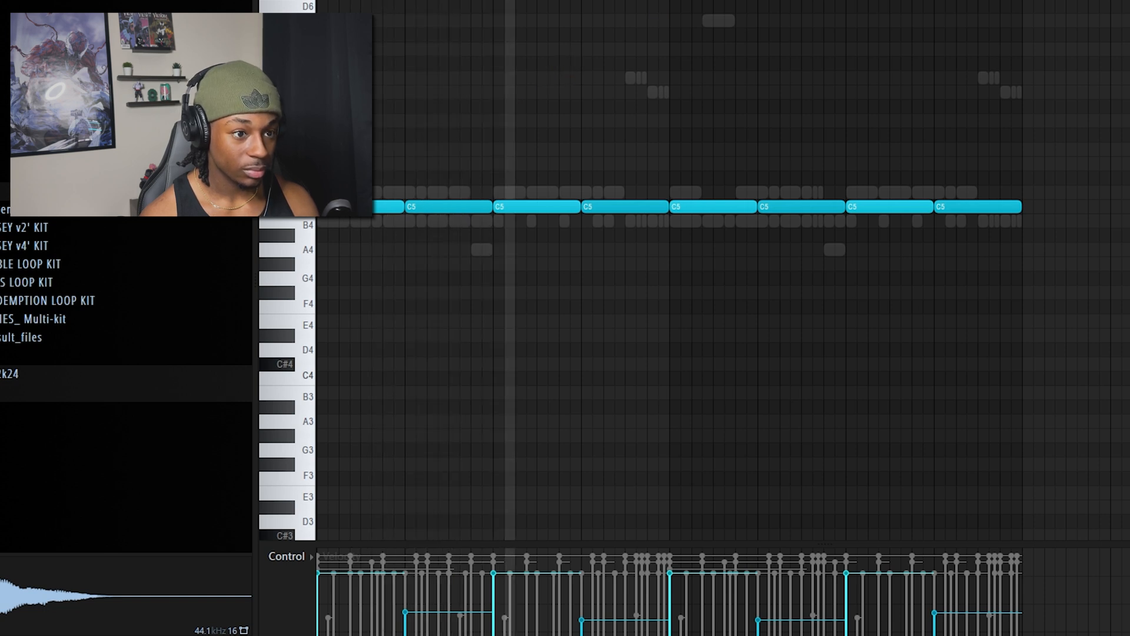
key("F6")
right_click(515, 153)
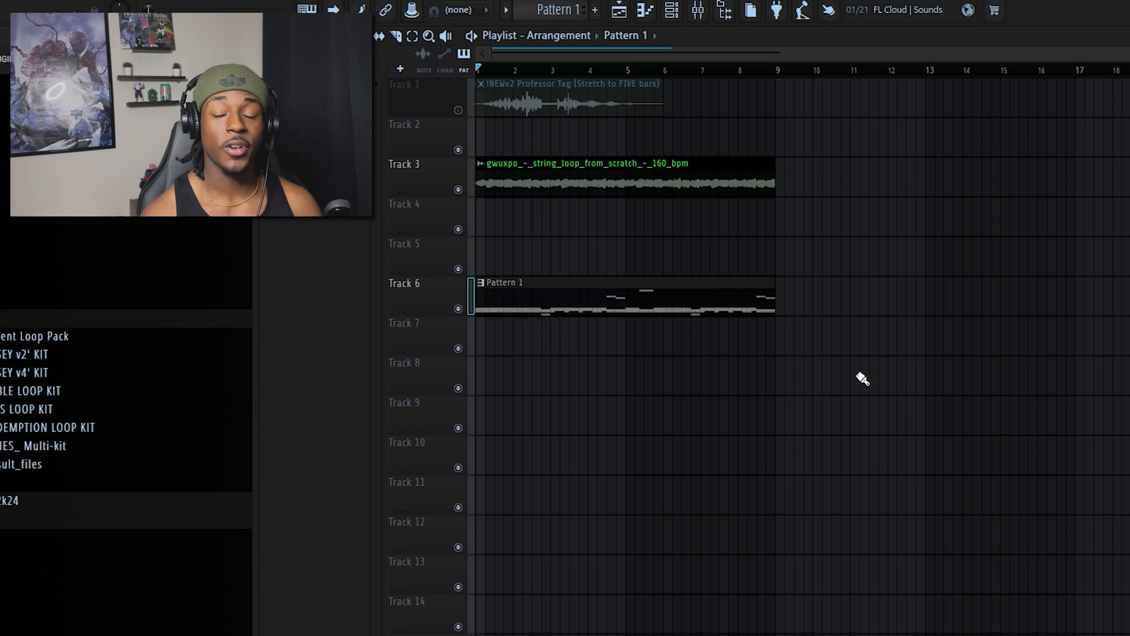
left_click(675, 13)
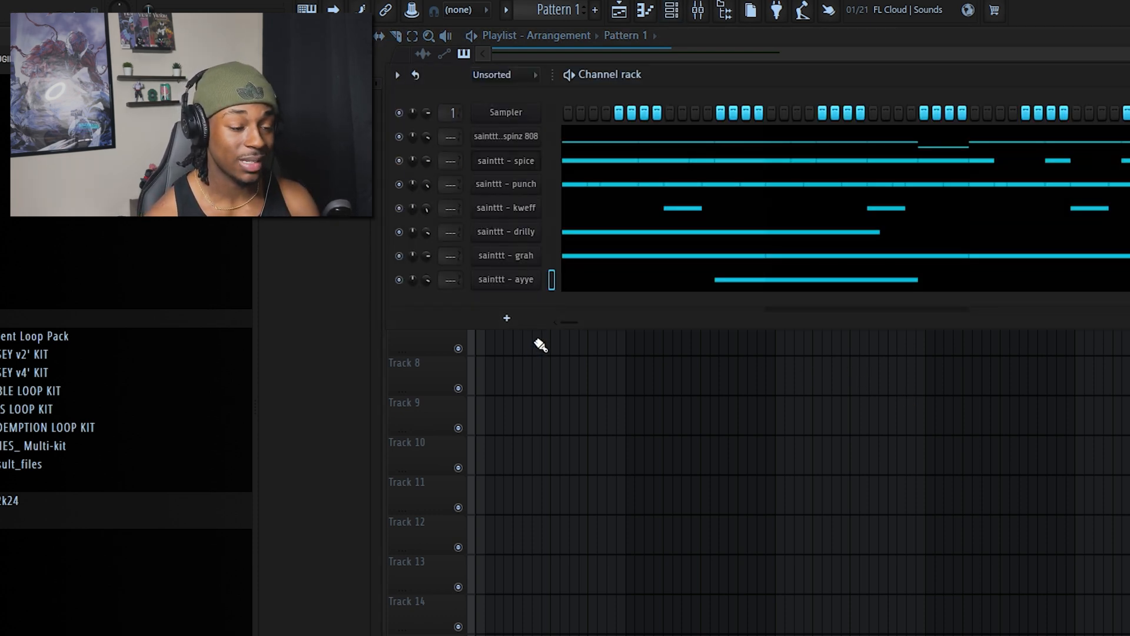
left_click(672, 11)
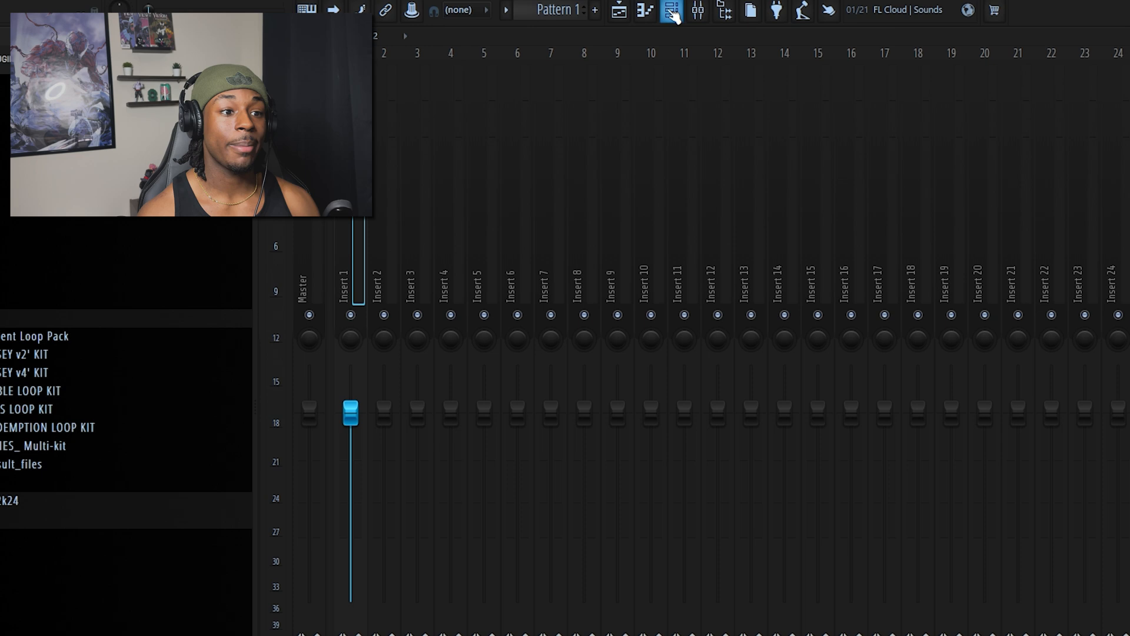
Delete the unused Sampler channel and display all channels, including the audio clips, in the channel rack.
left_click(671, 11)
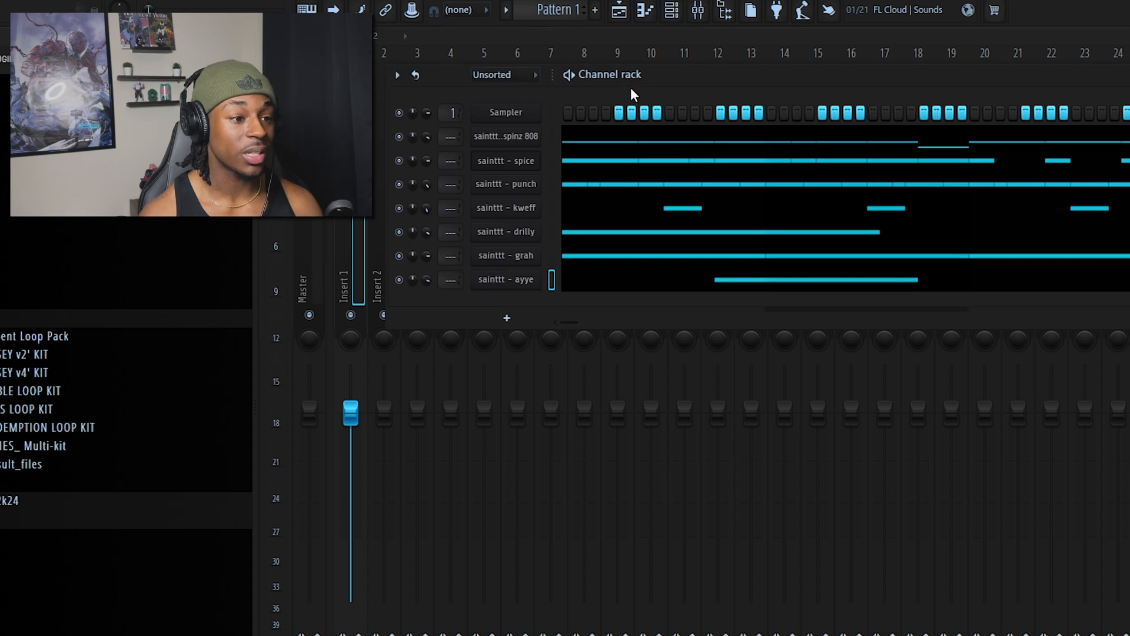
right_click(518, 112)
left_click(613, 294)
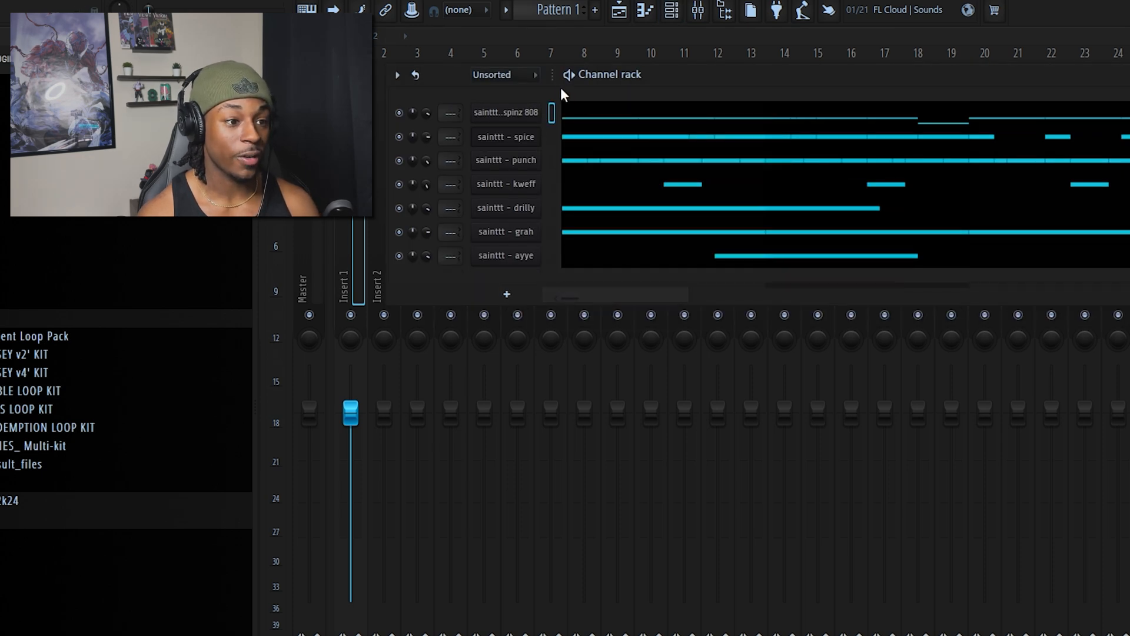
left_click(533, 75)
left_click(527, 92)
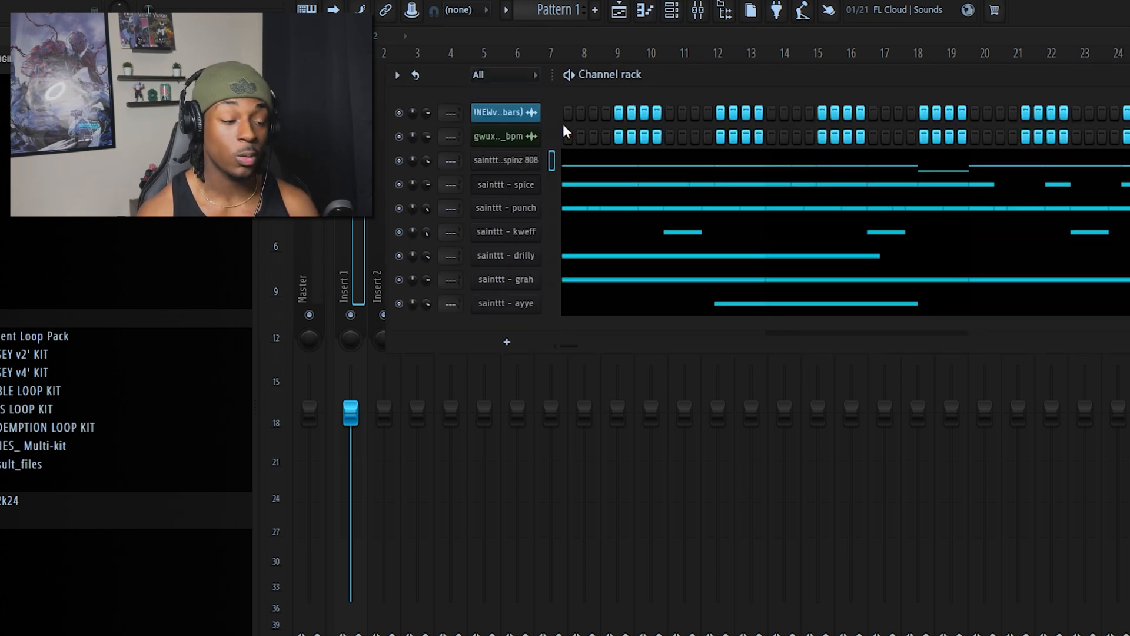
Reorder the channels so the gwuxpo string loop is first and the Professor Tag clip is last.
scroll(533, 112, "up", 1)
scroll(531, 113, "down", 2)
scroll(531, 161, "up", 2)
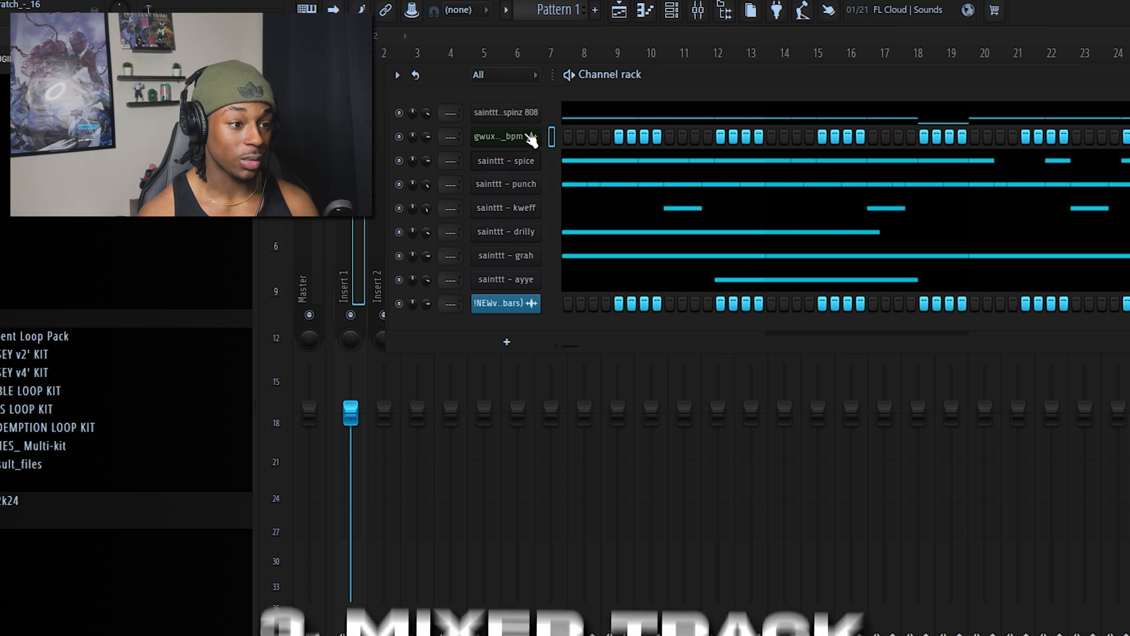
scroll(529, 113, "down", 3)
scroll(531, 188, "down", 2)
scroll(530, 233, "up", 3)
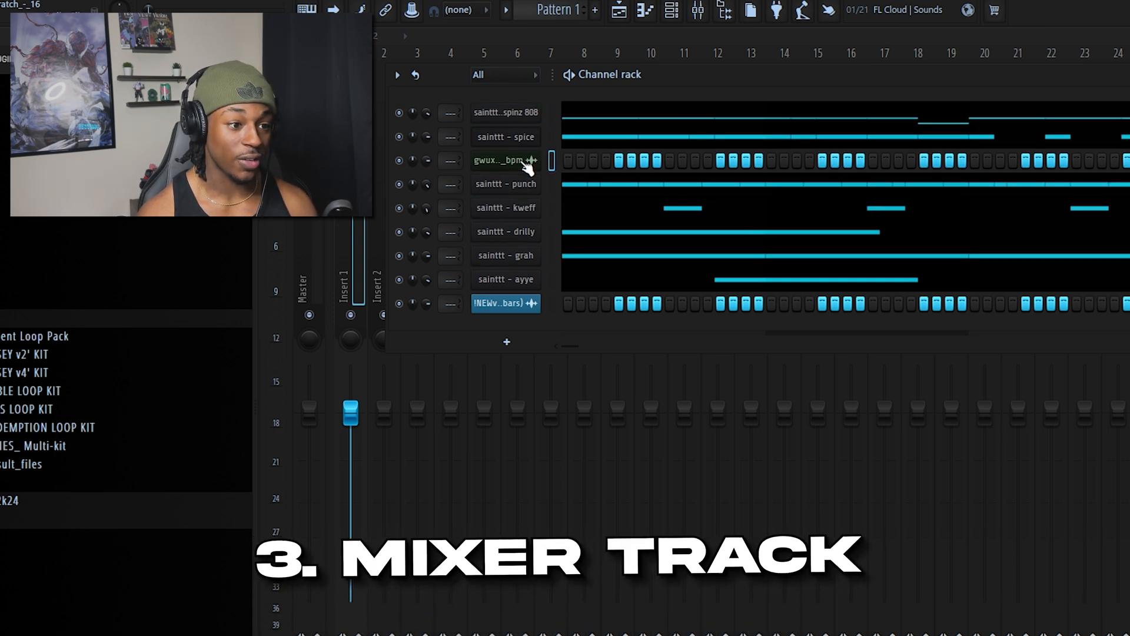
scroll(530, 158, "up", 2)
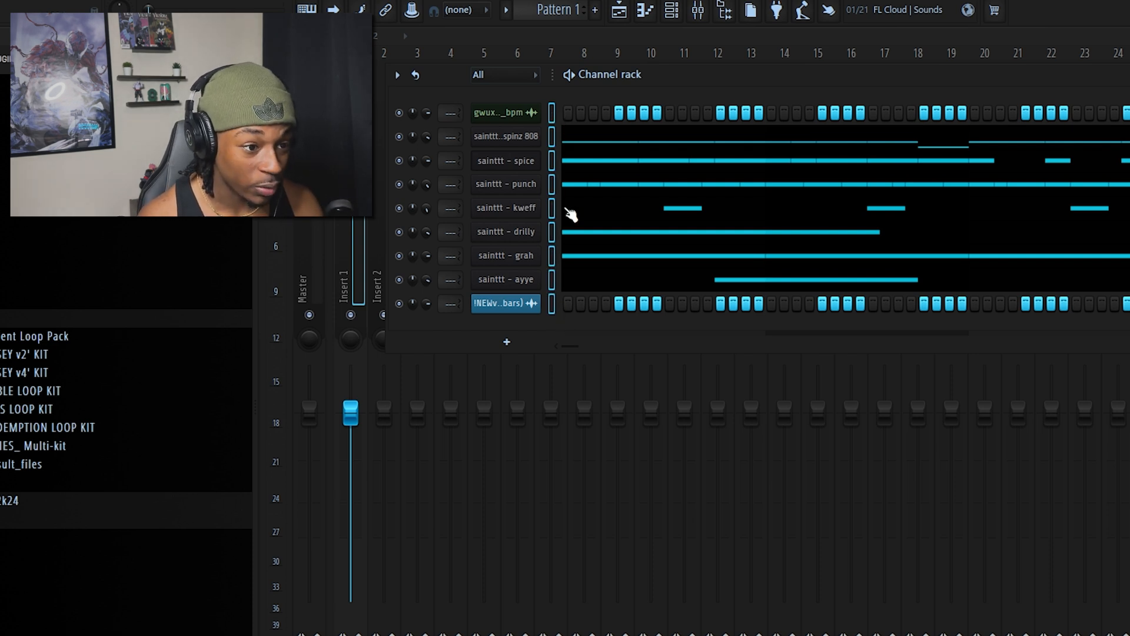
Route all selected channels to consecutive mixer tracks starting at Insert 1, carrying over their names and colors.
key("F6")
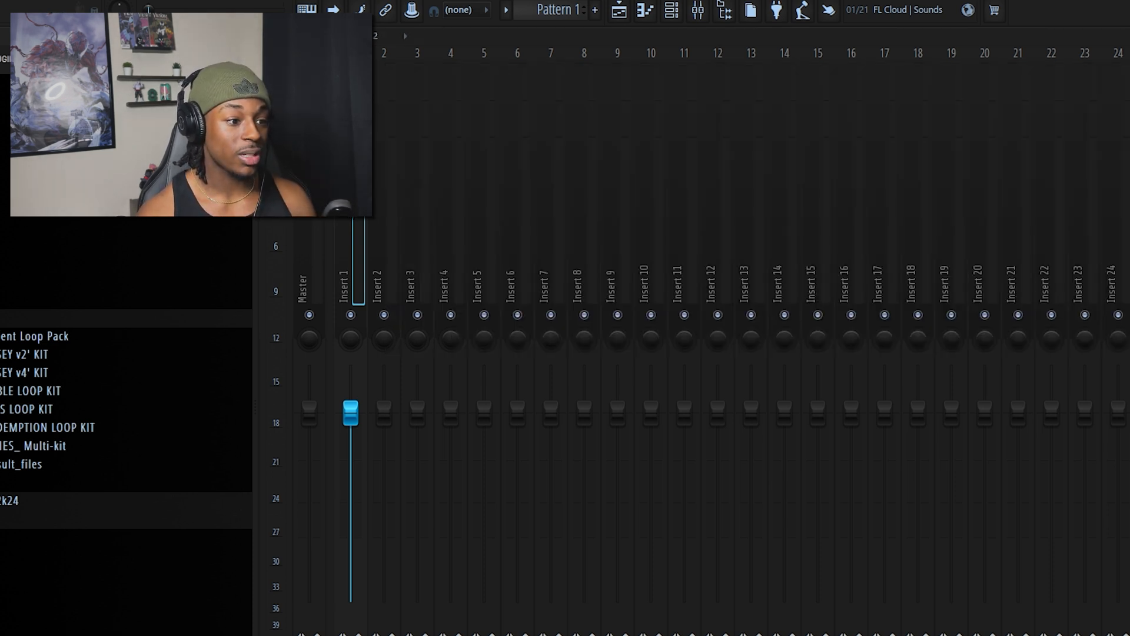
key("ctrl+shift+l")
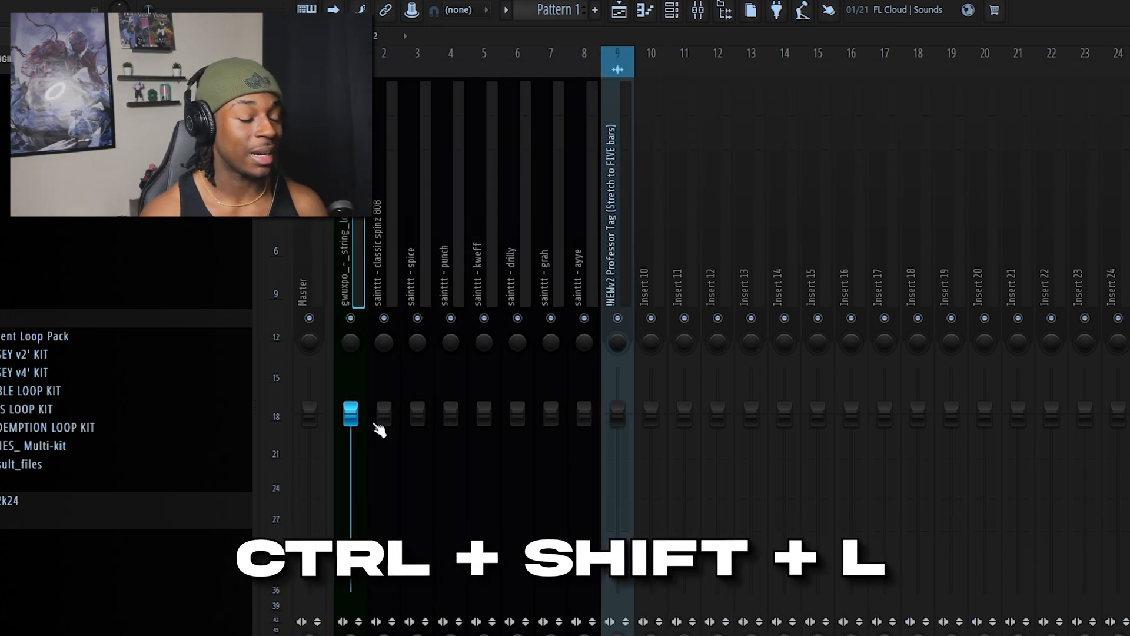
Raise the string loop's fader to 1.3 and filter it in Fruity Parametric EQ 2 using 20Hz + 18kHz cut, moving the low cut to about 200 Hz.
left_click_drag(355, 425, 353, 414)
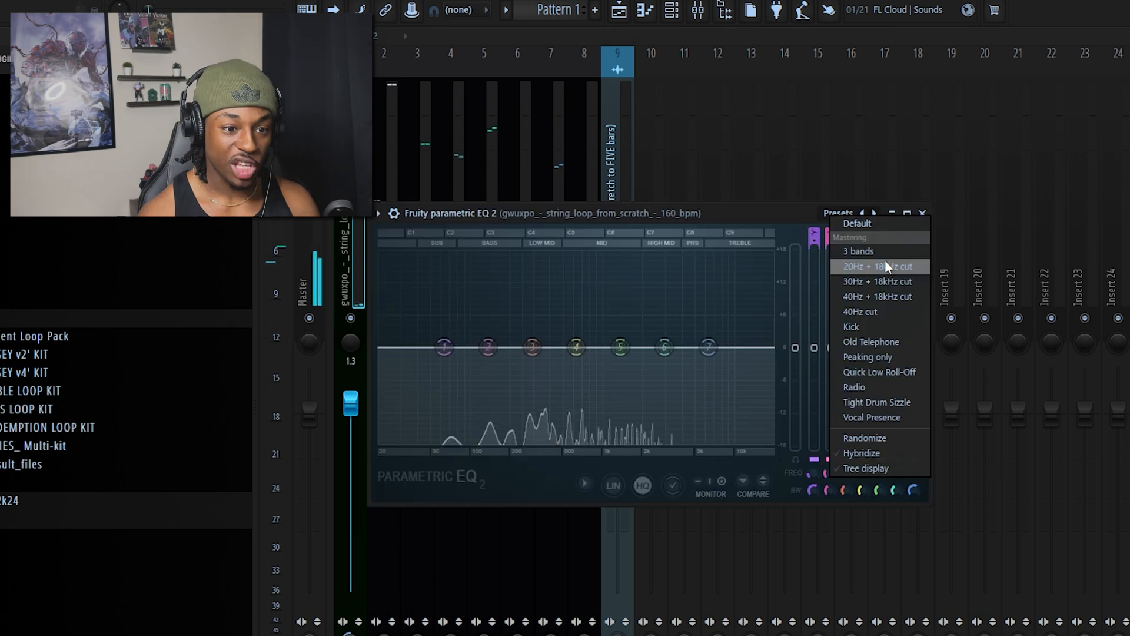
left_click(918, 263)
left_click_drag(382, 347, 520, 347)
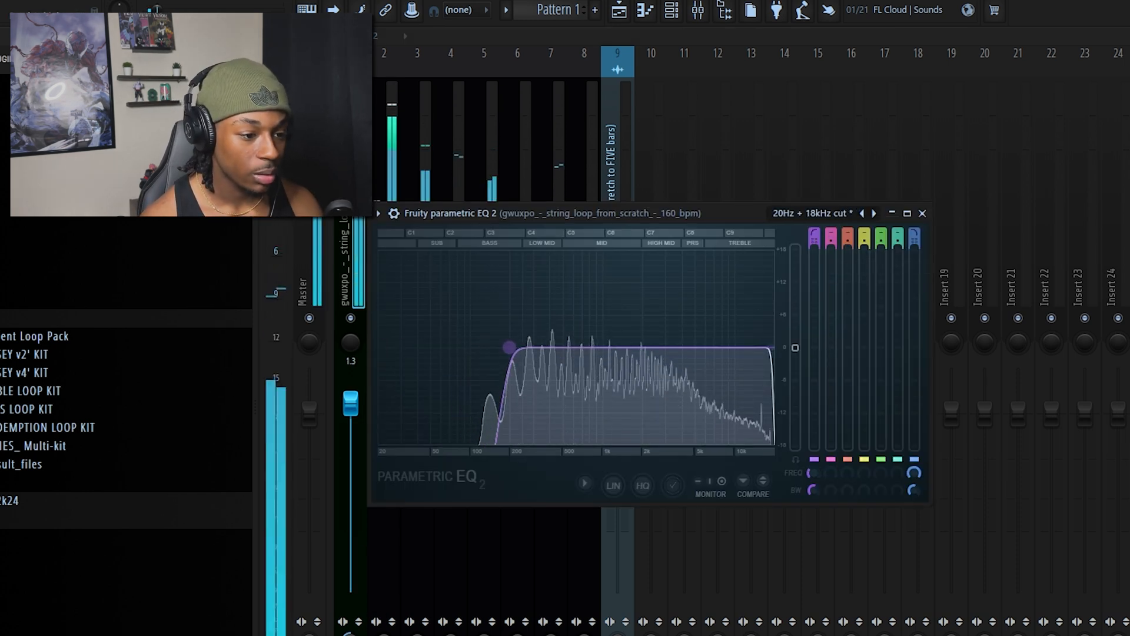
left_click_drag(761, 355, 753, 353)
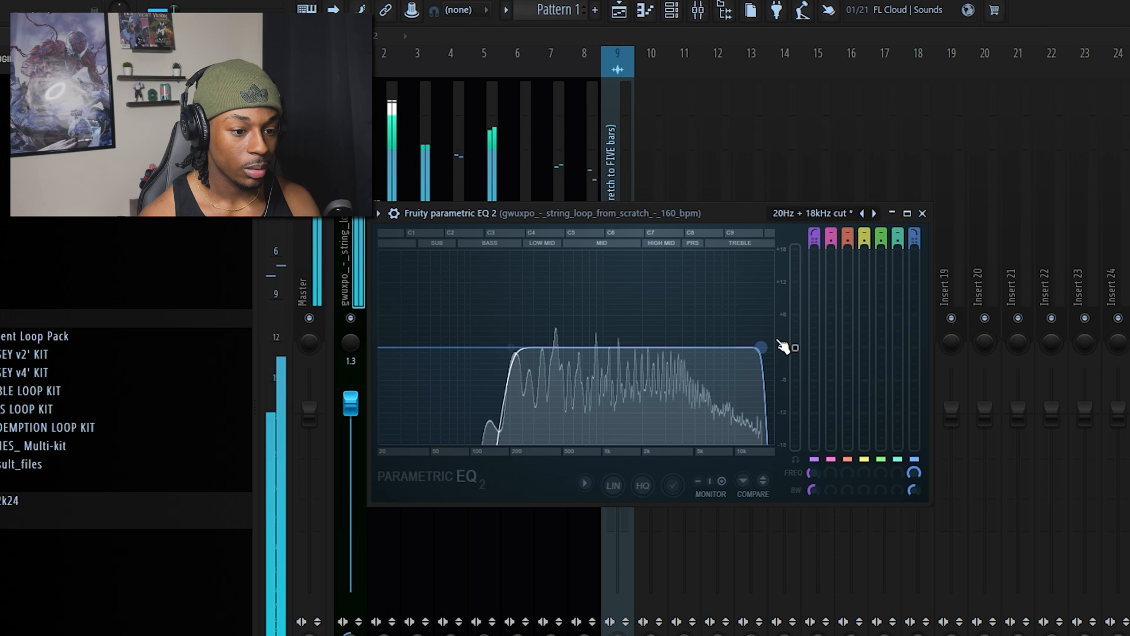
left_click(922, 213)
Merge the stereo separation of the classic spinz 808 and spice mixer tracks and raise the 808 and drum faders to between 0.3 and 1.5.
left_click(384, 259)
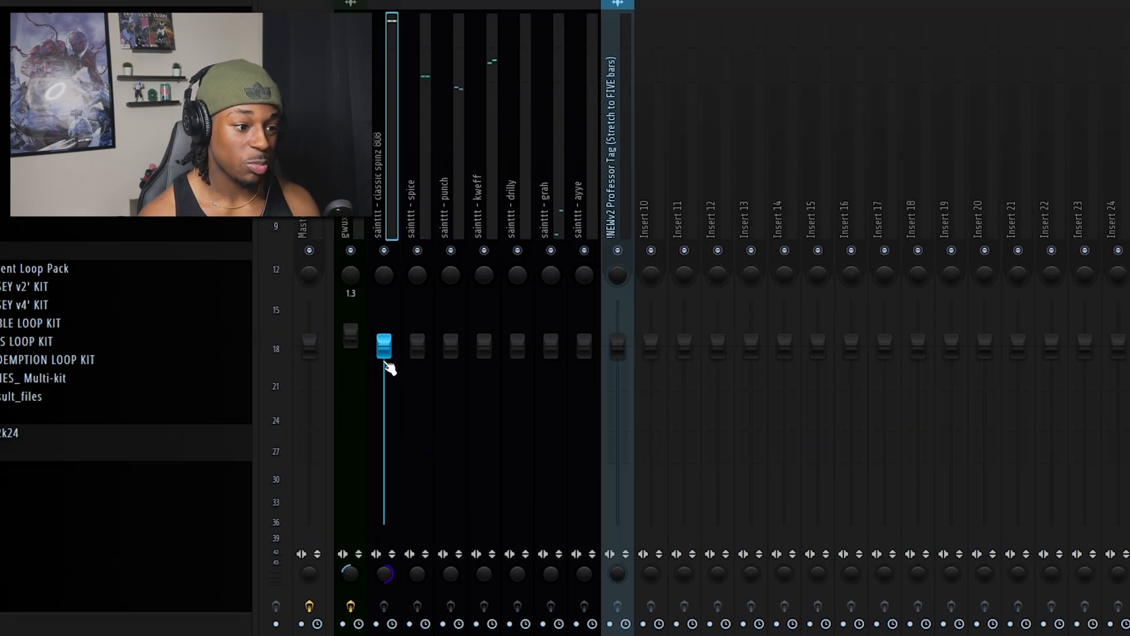
left_click(417, 575)
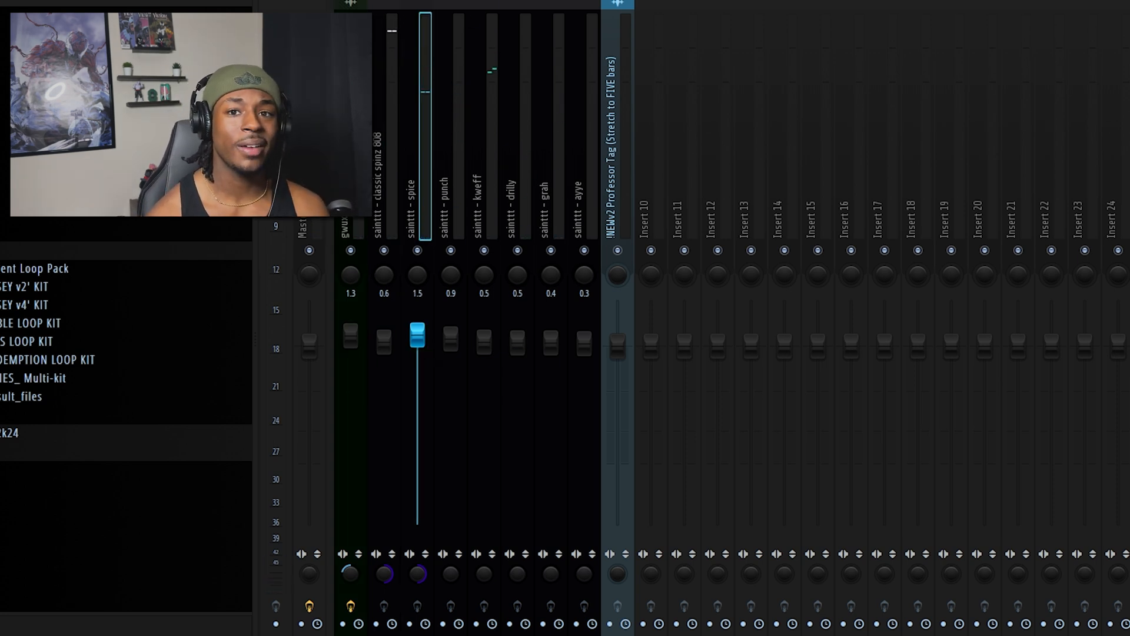
Open the classic spinz 808 channel's settings and adjust the attack of its volume envelope.
key("F6")
left_click(552, 93)
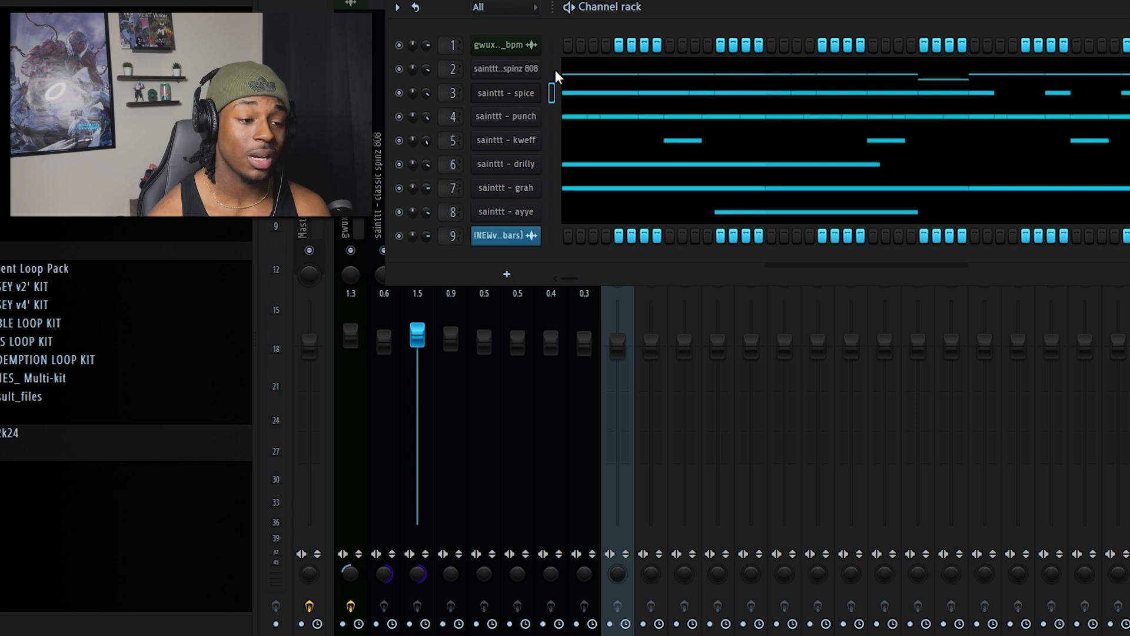
left_click(551, 93)
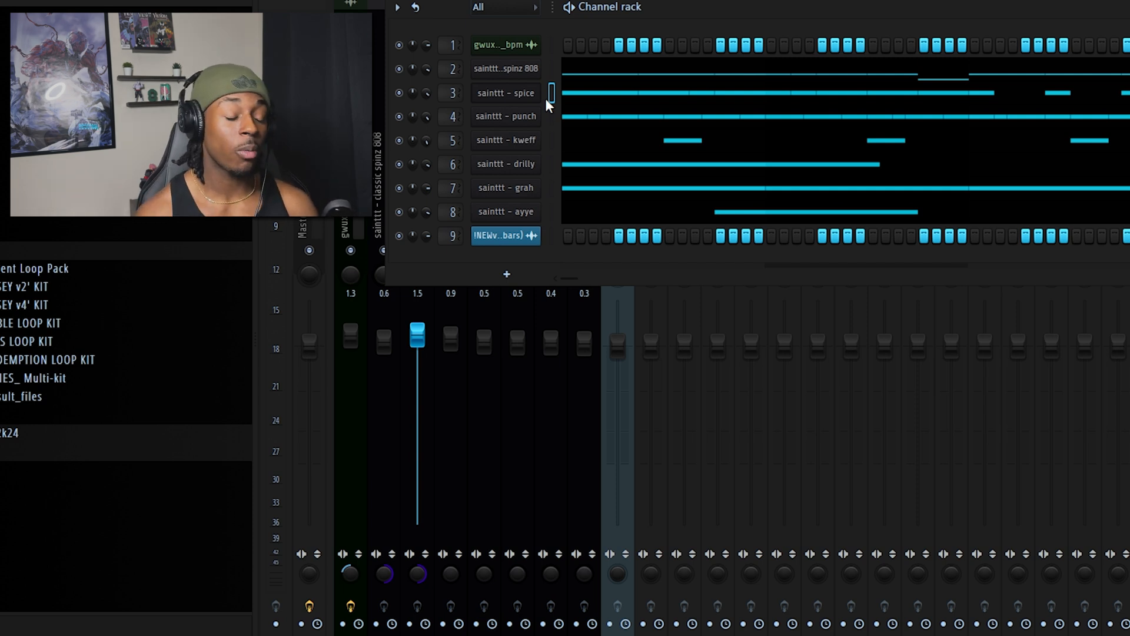
left_click(521, 72)
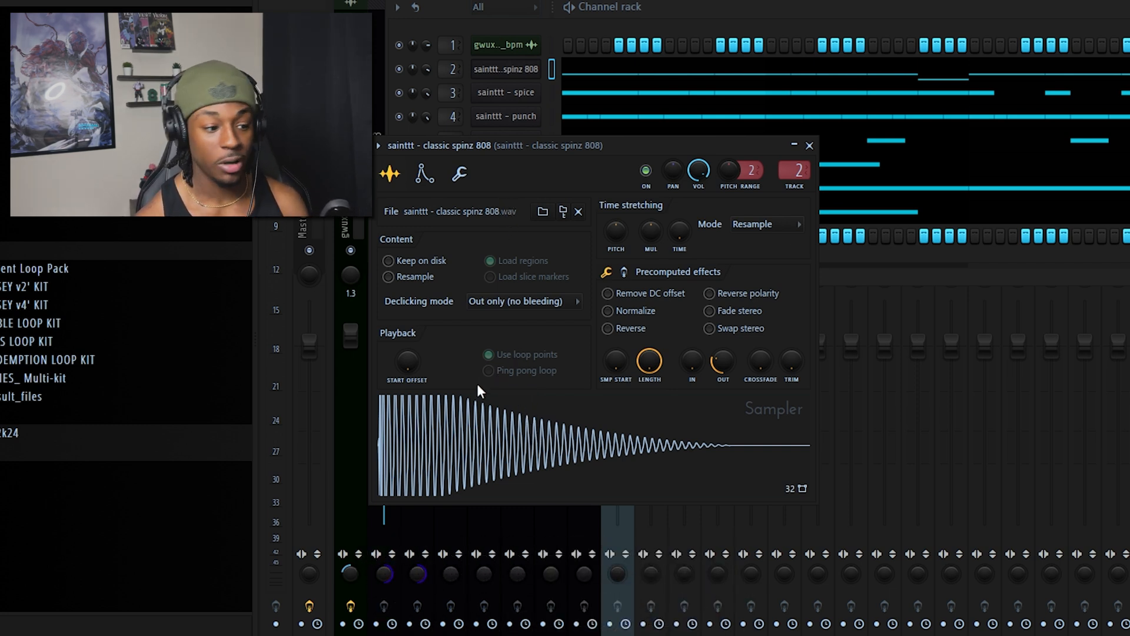
left_click(422, 174)
left_click_drag(421, 331, 422, 321)
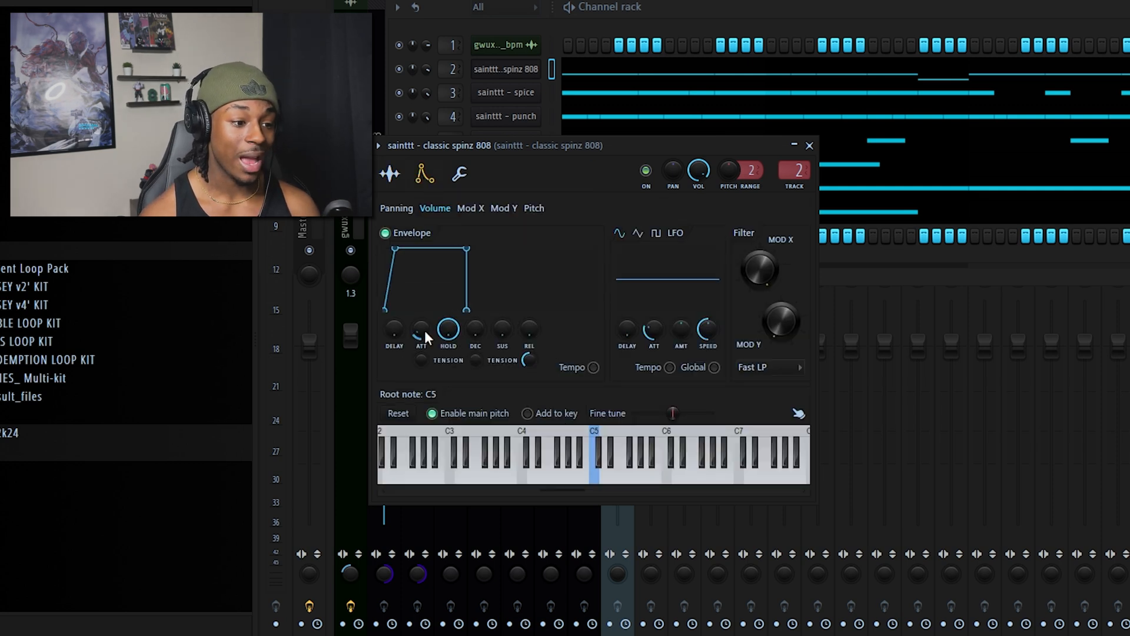
Examine the classic spinz 808's sample waveform alongside its volume envelope.
left_click(394, 177)
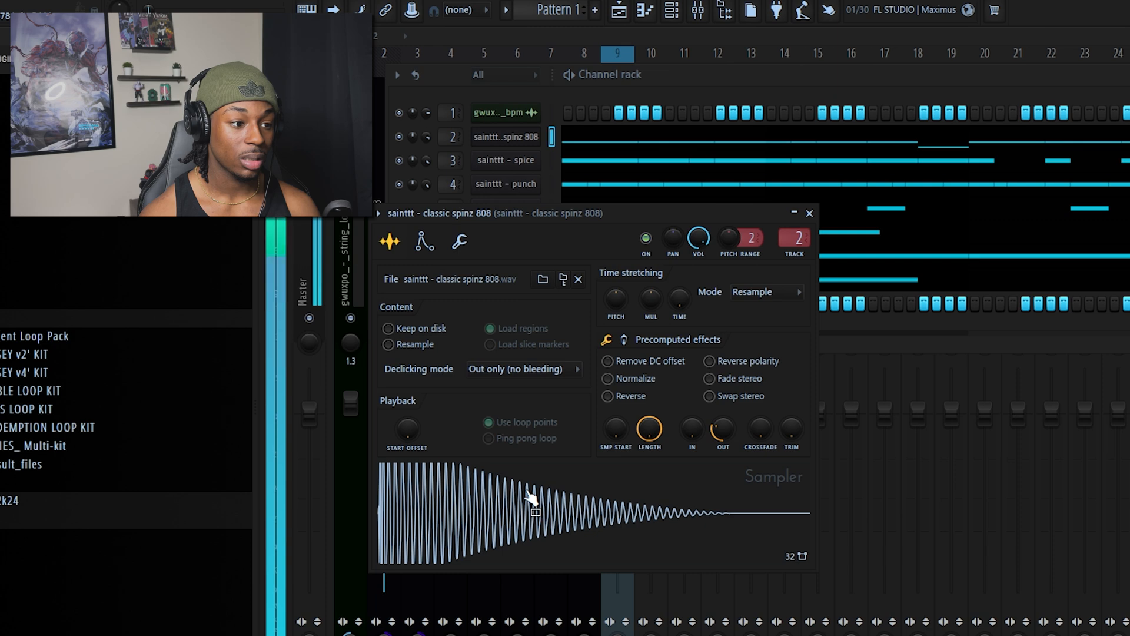
left_click(424, 241)
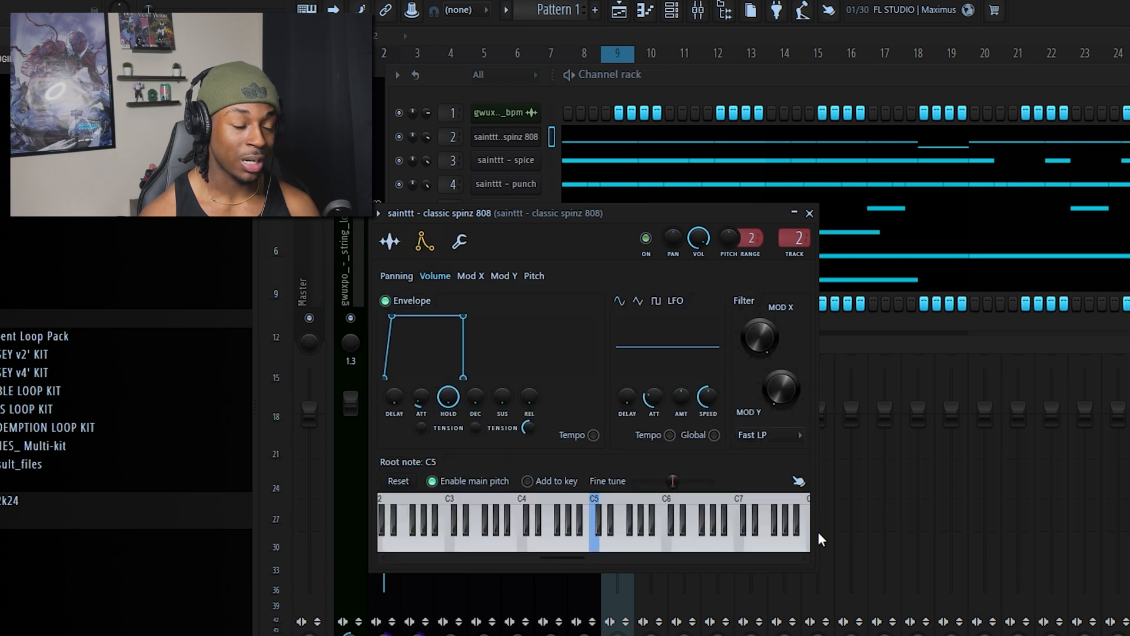
left_click(403, 241)
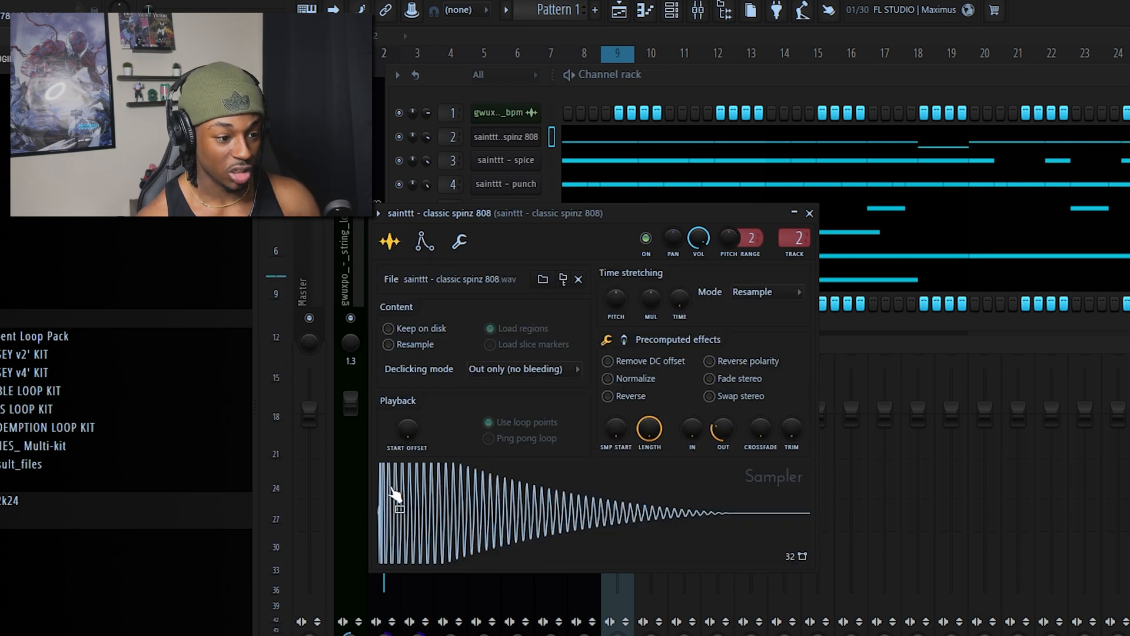
left_click(404, 527)
Close the classic spinz 808 settings and play the beat while watching the mixer levels.
left_click(507, 137)
key("space")
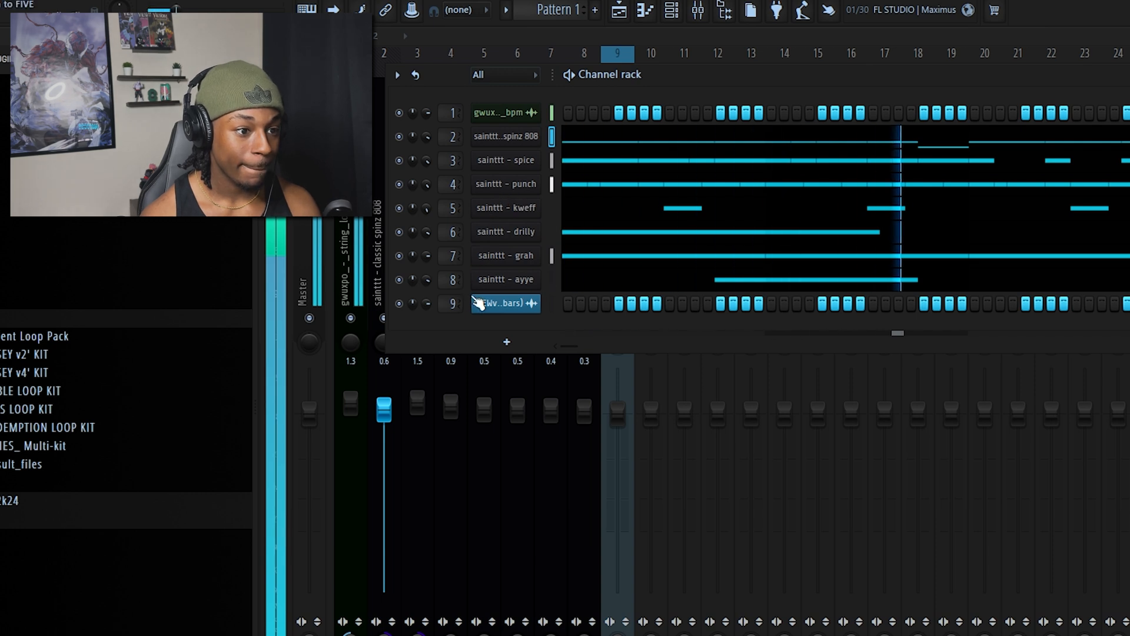
left_click(378, 203)
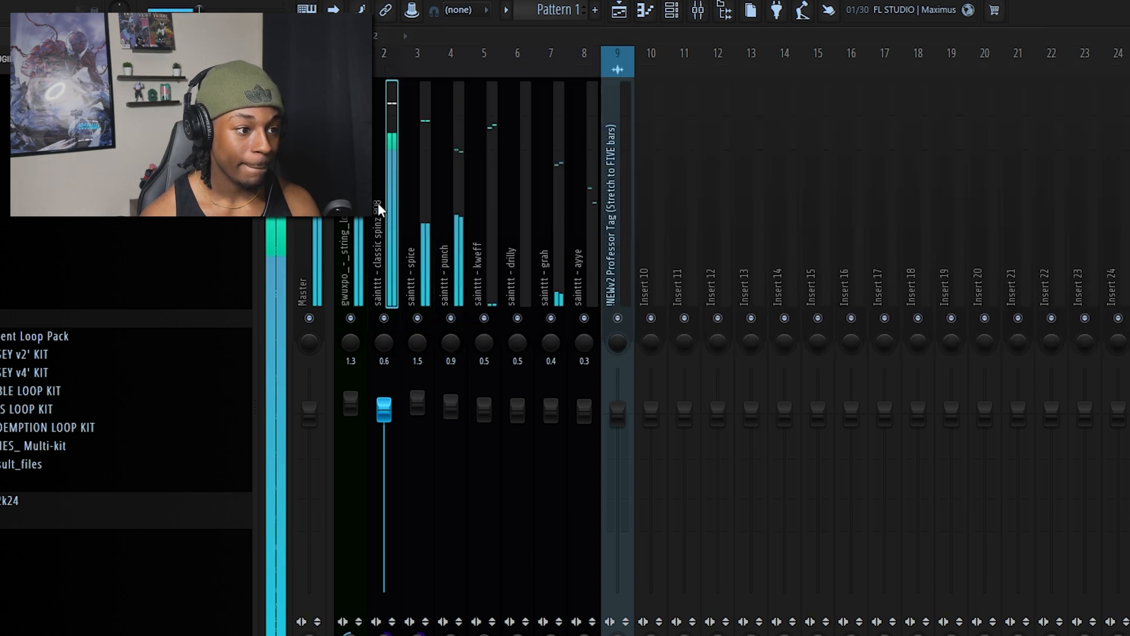
Compare the spice and classic spinz 808 mixer track levels during playback and stop the beat.
left_click(422, 201)
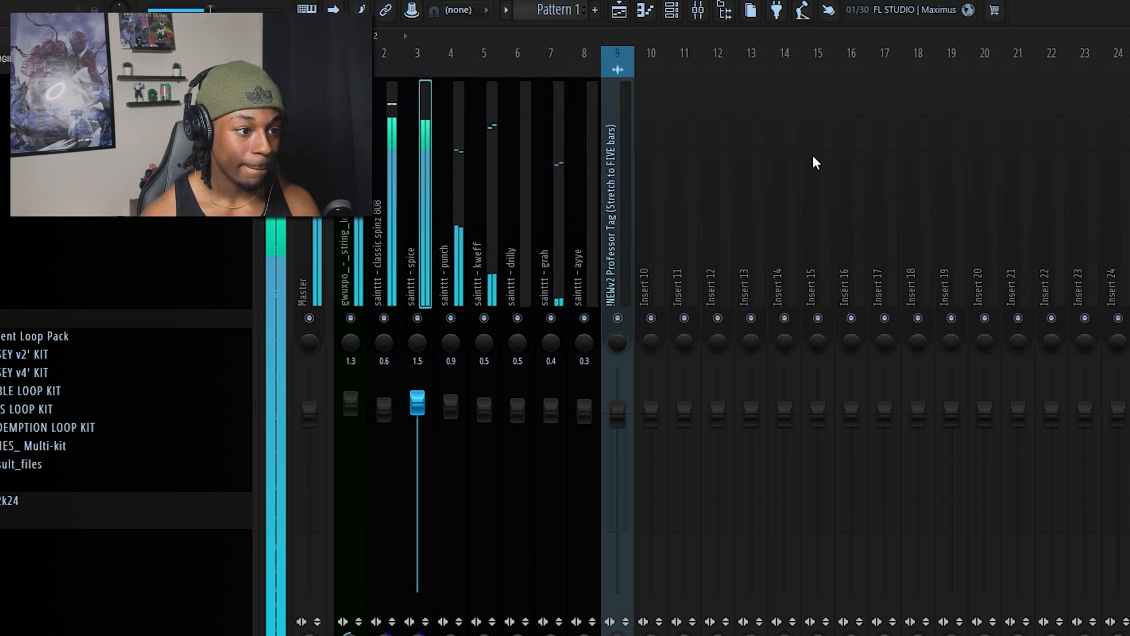
left_click(389, 207)
key("space")
Open the classic spinz 808 channel's sampler settings from the channel rack and review its volume envelope.
left_click(671, 11)
left_click(513, 137)
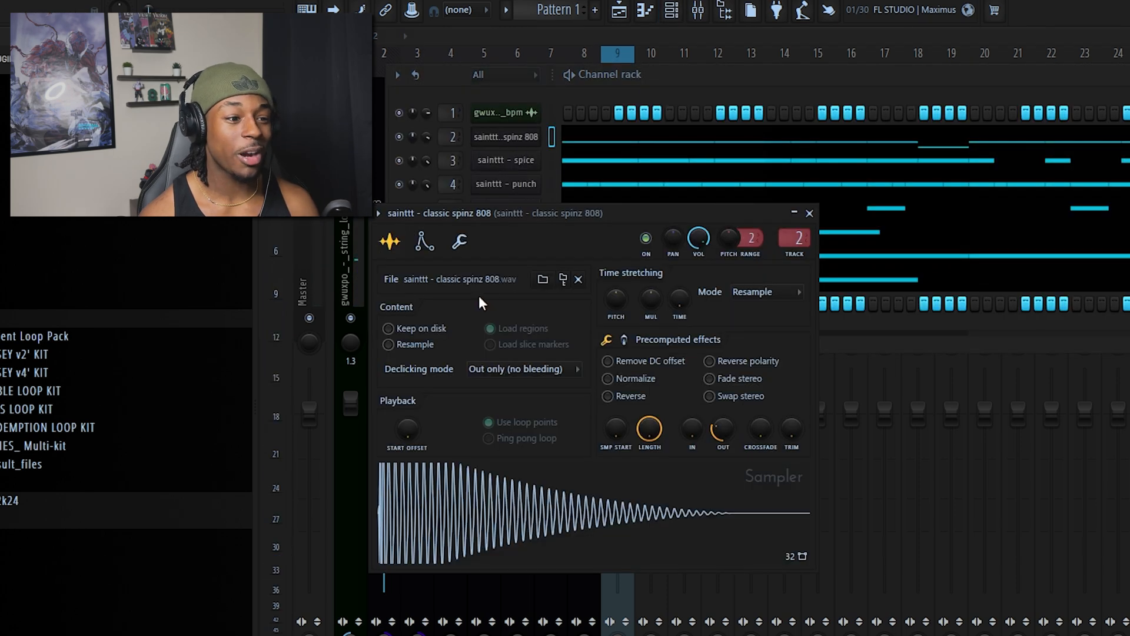
left_click(421, 241)
left_click(374, 130)
Sidechain the spice mixer track to the classic spinz 808 track and load Fruity Limiter on the 808 track.
left_click(422, 186)
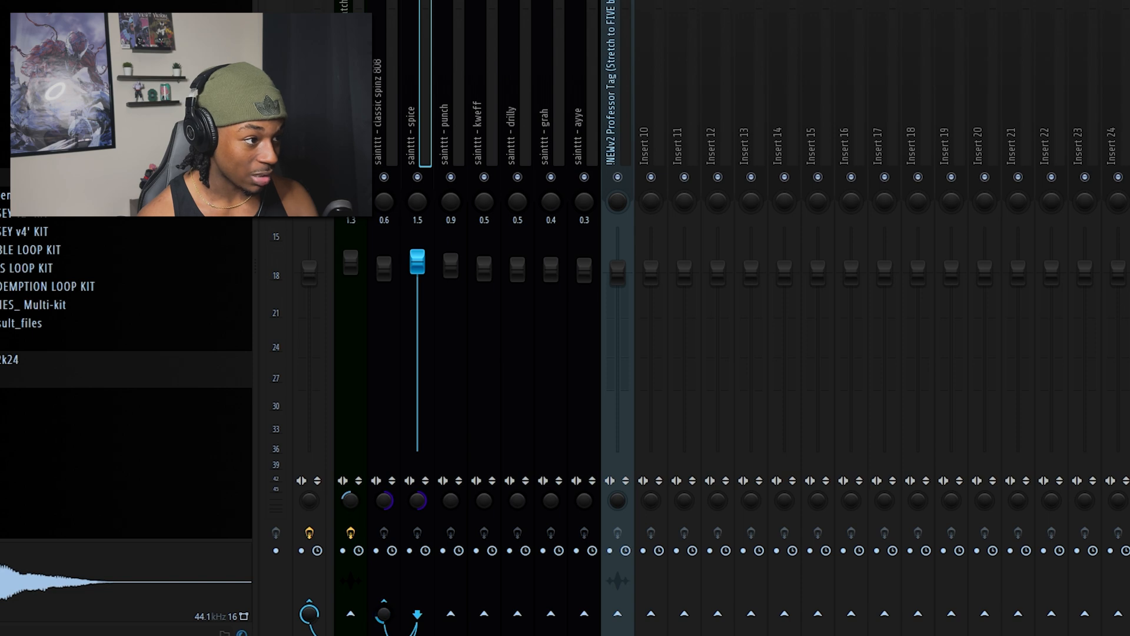
left_click(382, 112)
left_click(962, 314)
mouse_move(972, 334)
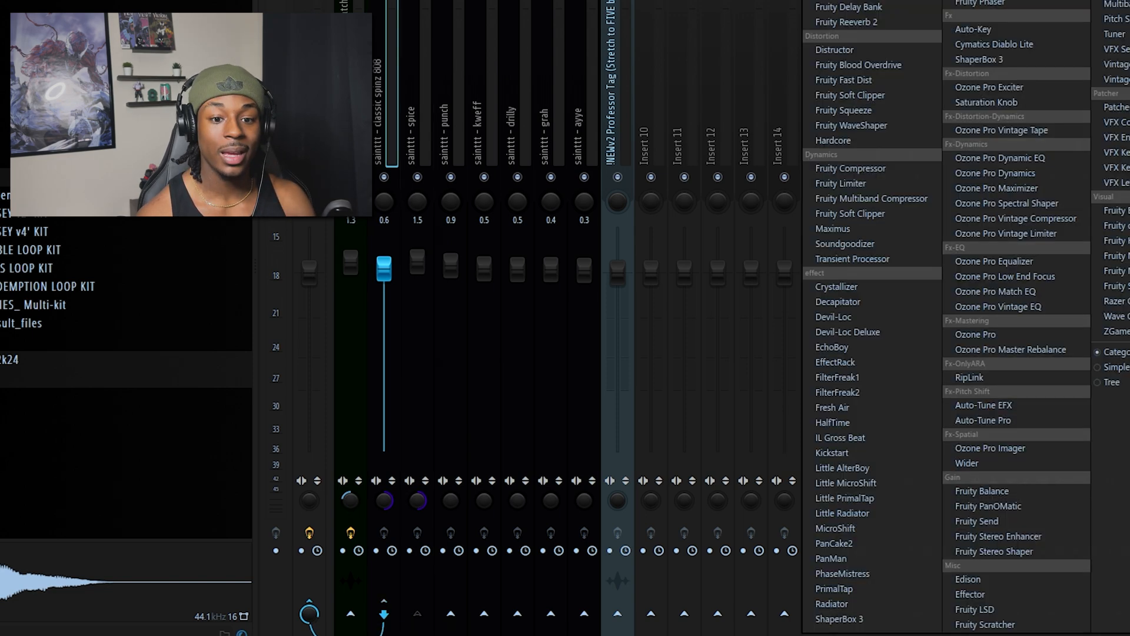
left_click(625, 325)
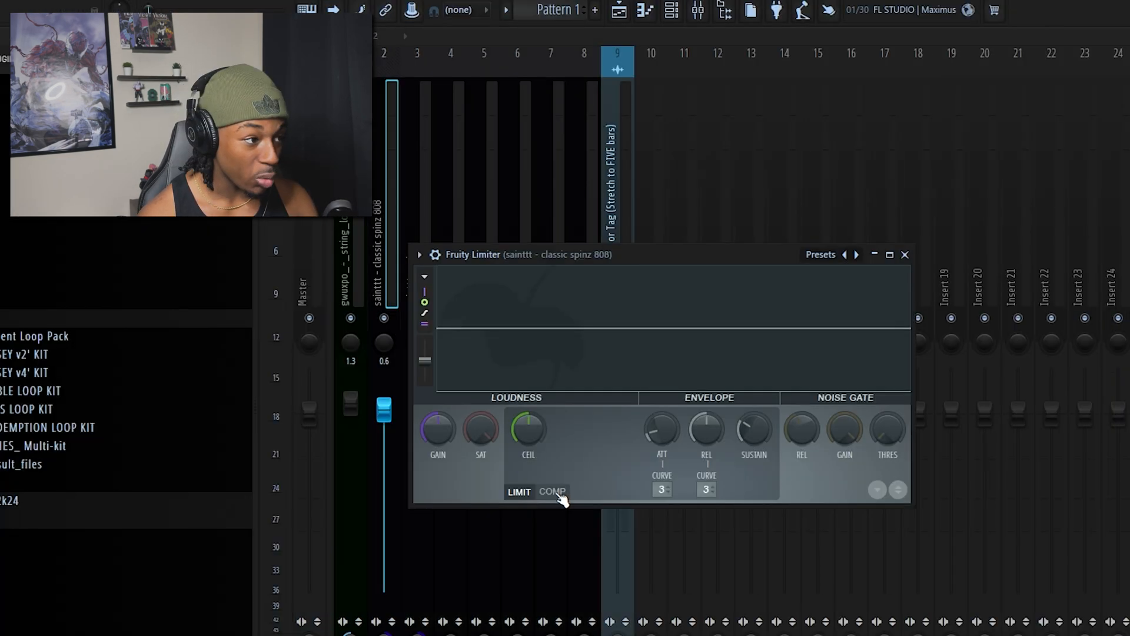
Switch Fruity Limiter to compressor mode, set its sidechain input to 1, and adjust the threshold, knee and ratio.
left_click(291, 492)
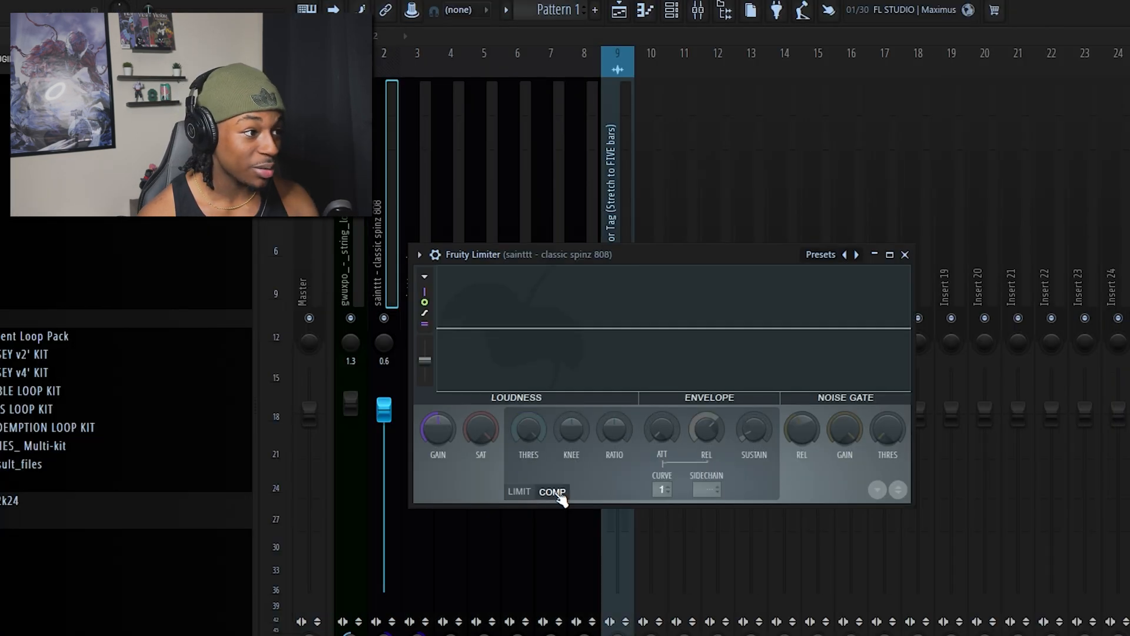
left_click(705, 490)
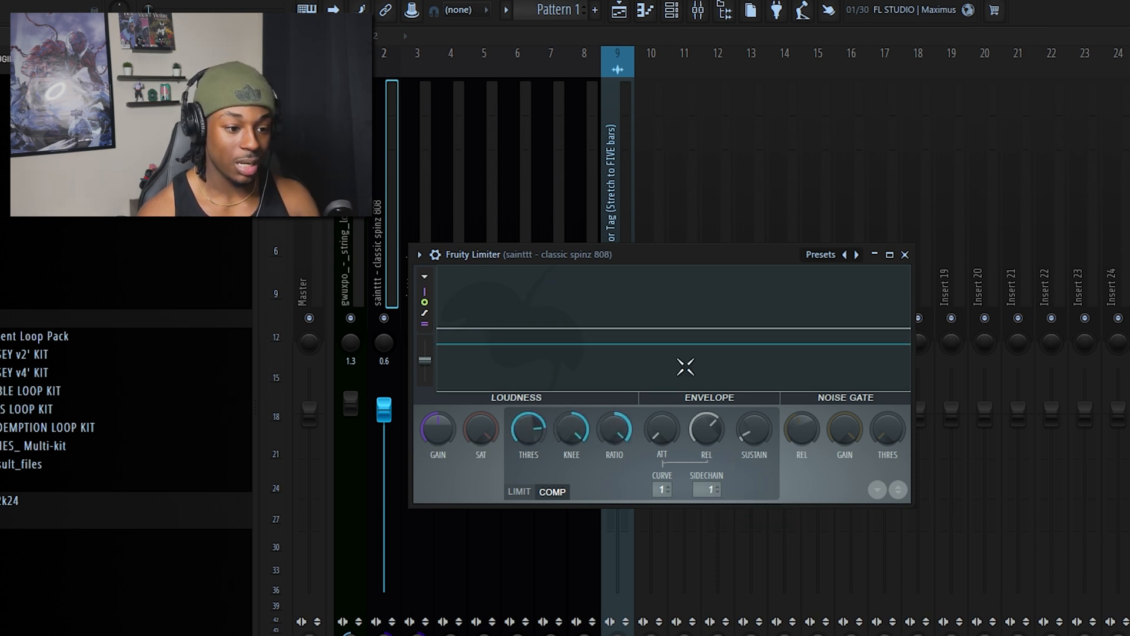
left_click_drag(777, 266, 912, 124)
Play the beat and lower the compressor threshold so the spice kick ducks the classic spinz 808 more strongly.
key("space")
left_click_drag(691, 298, 691, 312)
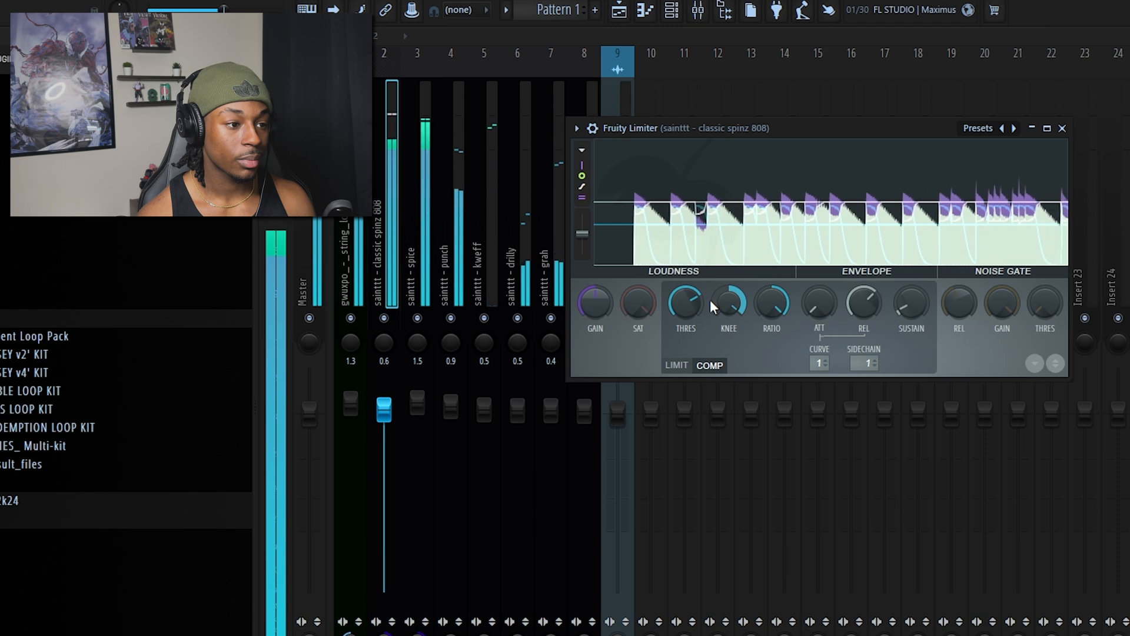
left_click_drag(693, 298, 692, 313)
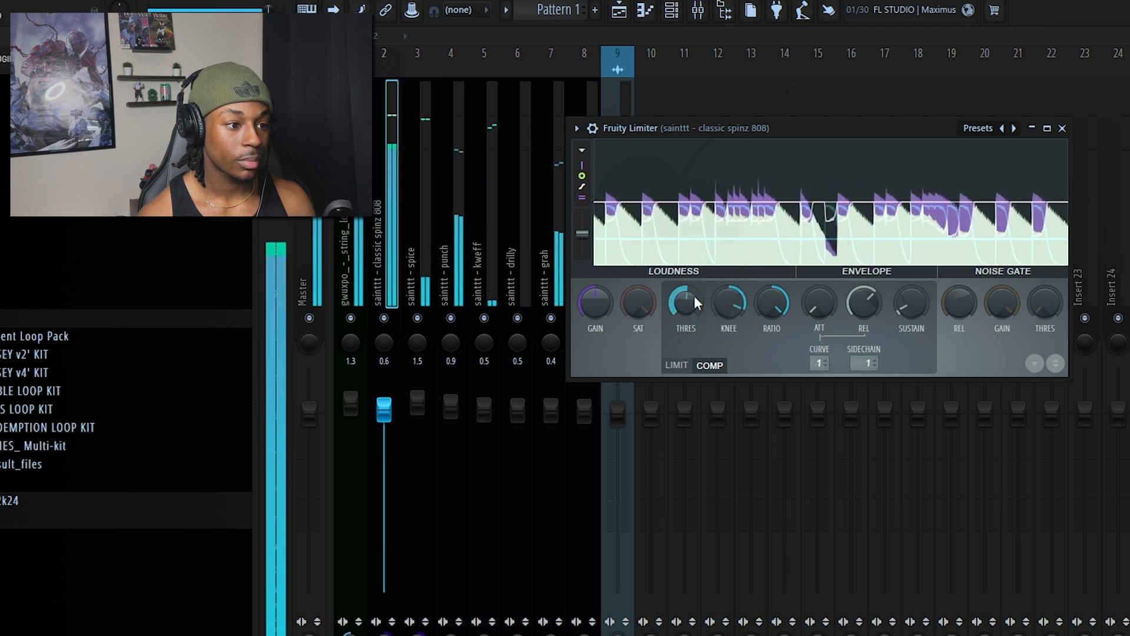